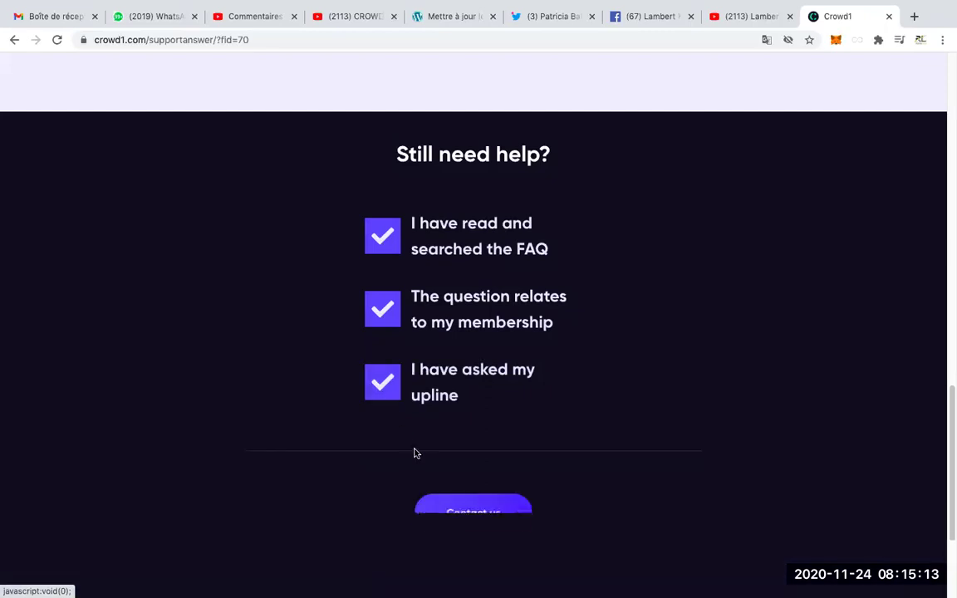
Clear and re-tick each "Still need help?" confirmation: FAQ read, question relates to membership, and upline asked
scroll(466, 407, "up", 5)
scroll(452, 384, "up", 10)
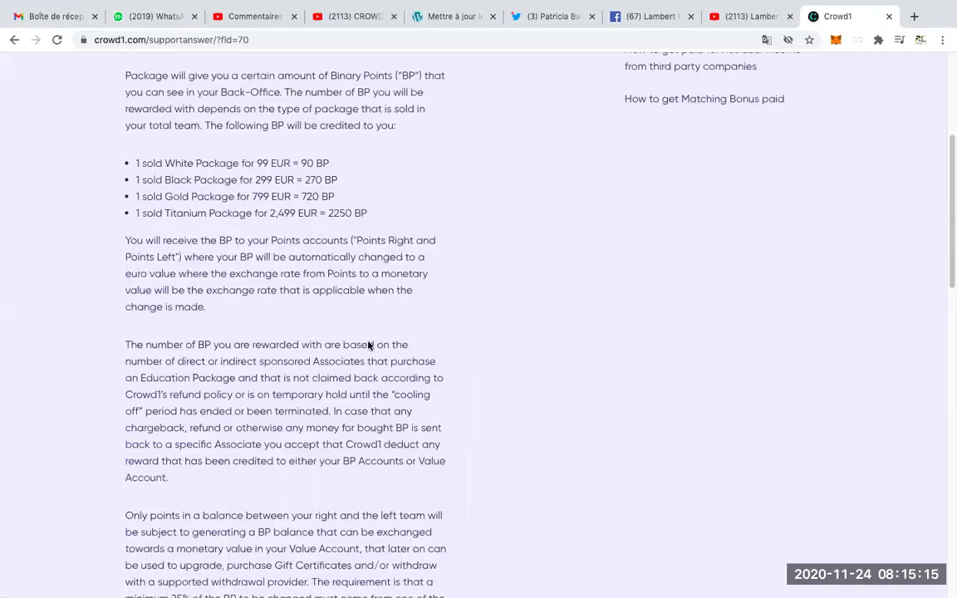
scroll(370, 376, "down", 15)
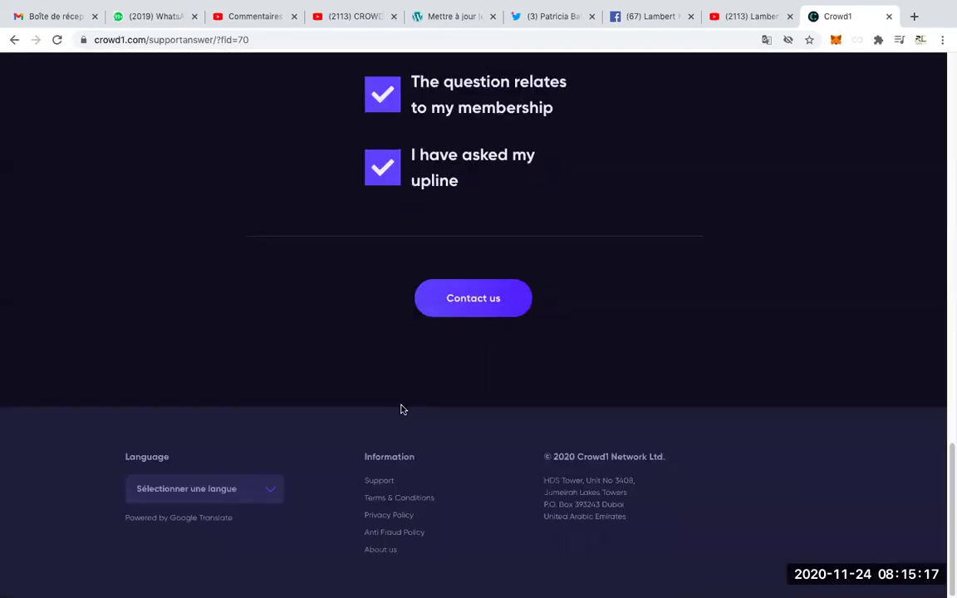
scroll(401, 408, "up", 3)
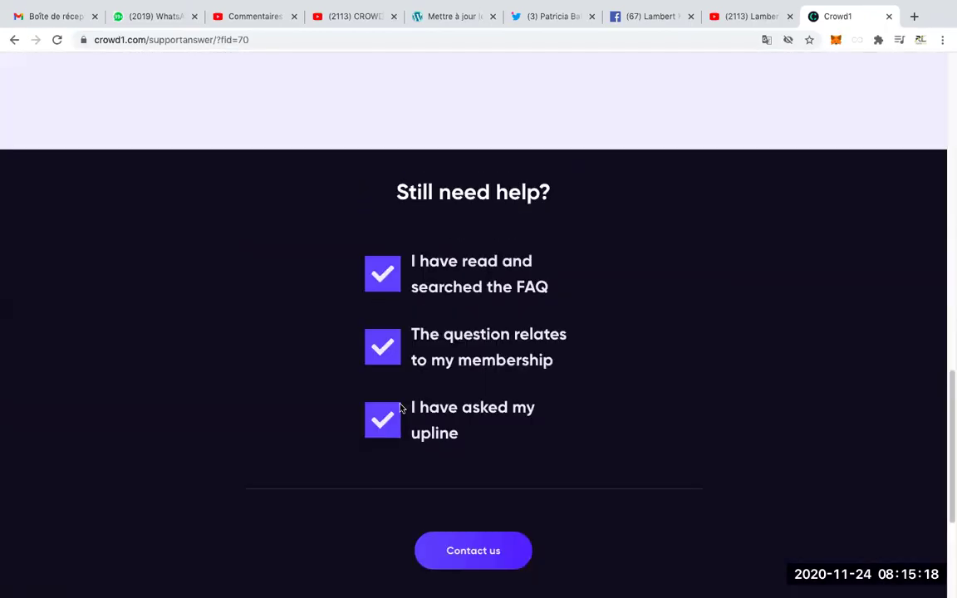
left_click(385, 281)
left_click(386, 281)
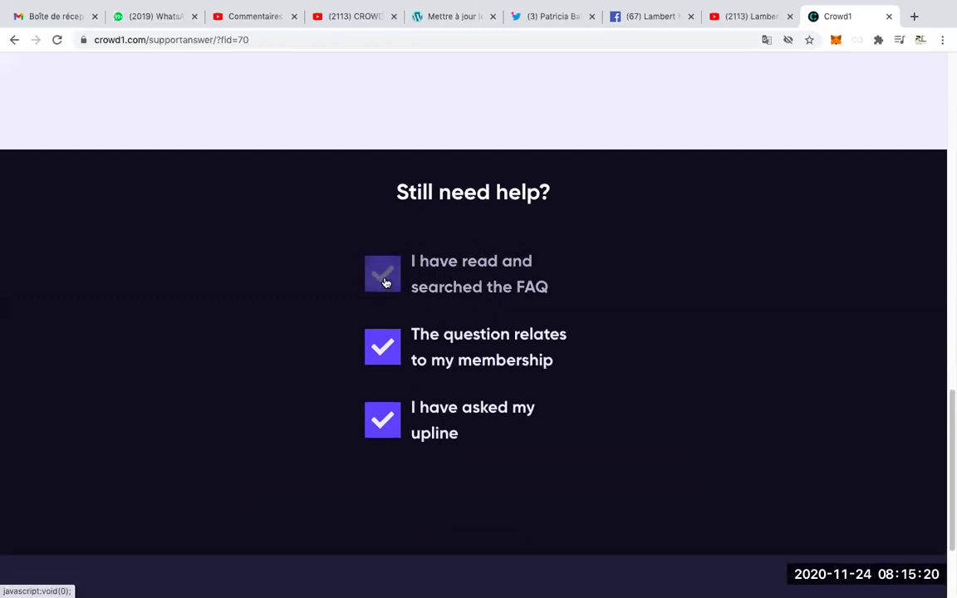
left_click(385, 359)
left_click(385, 359)
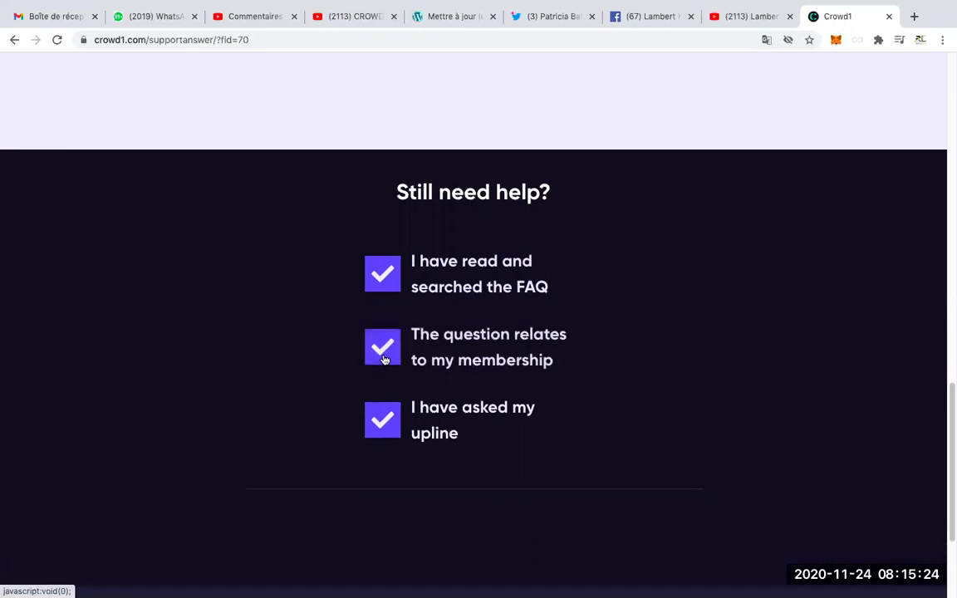
left_click(386, 433)
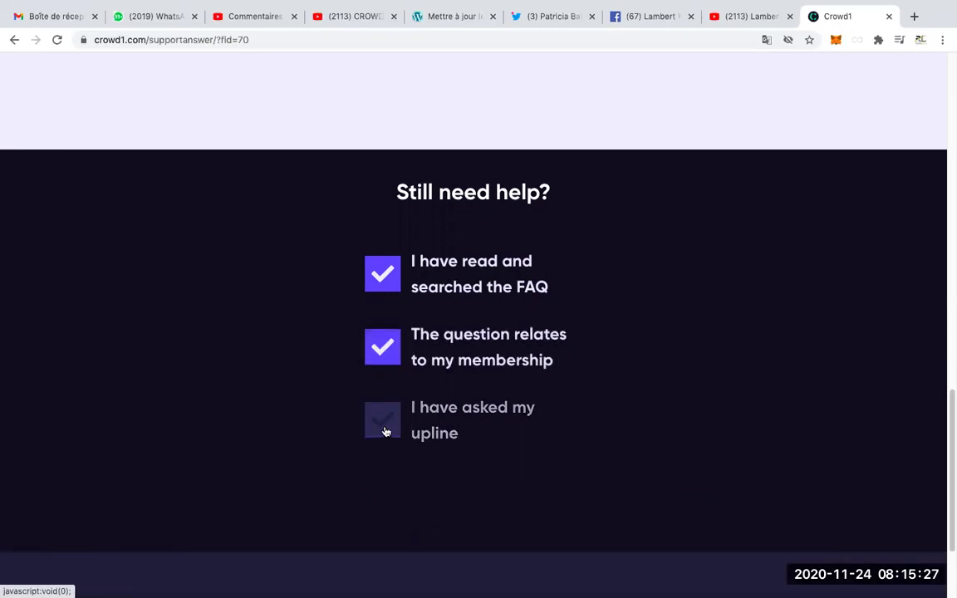
left_click(385, 431)
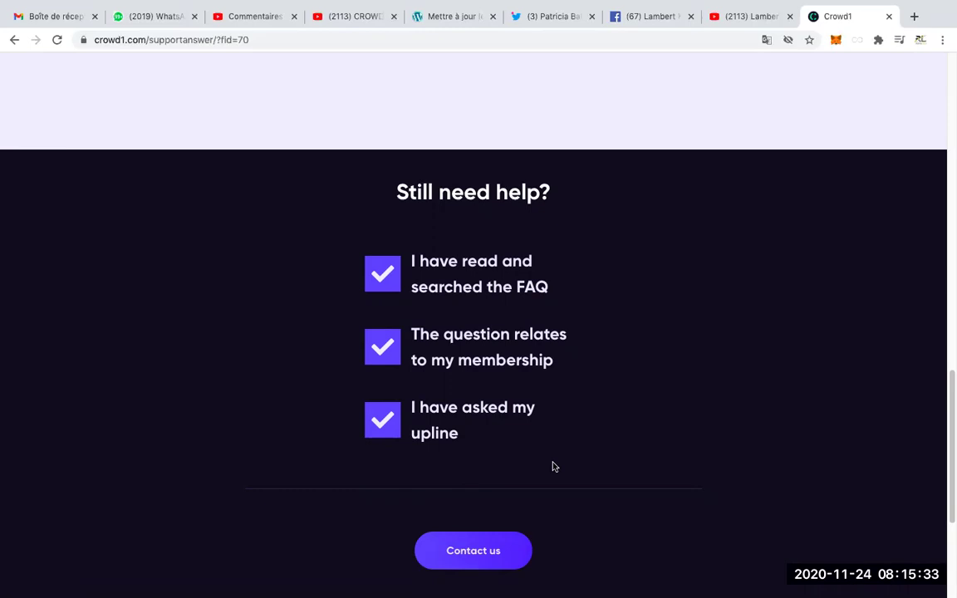
Review the Education Package Sales Bonus answer page from its heading to the "Still need help?" contact section
scroll(557, 457, "down", 1)
scroll(563, 443, "up", 3)
scroll(565, 438, "down", 5)
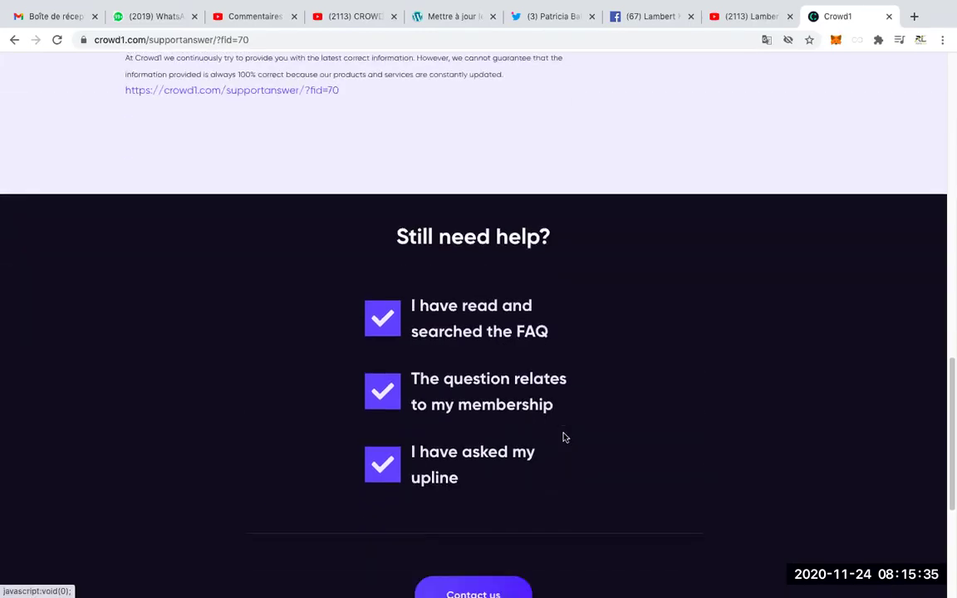
scroll(565, 438, "up", 6)
scroll(566, 440, "up", 1)
scroll(566, 438, "down", 3)
scroll(566, 439, "down", 1)
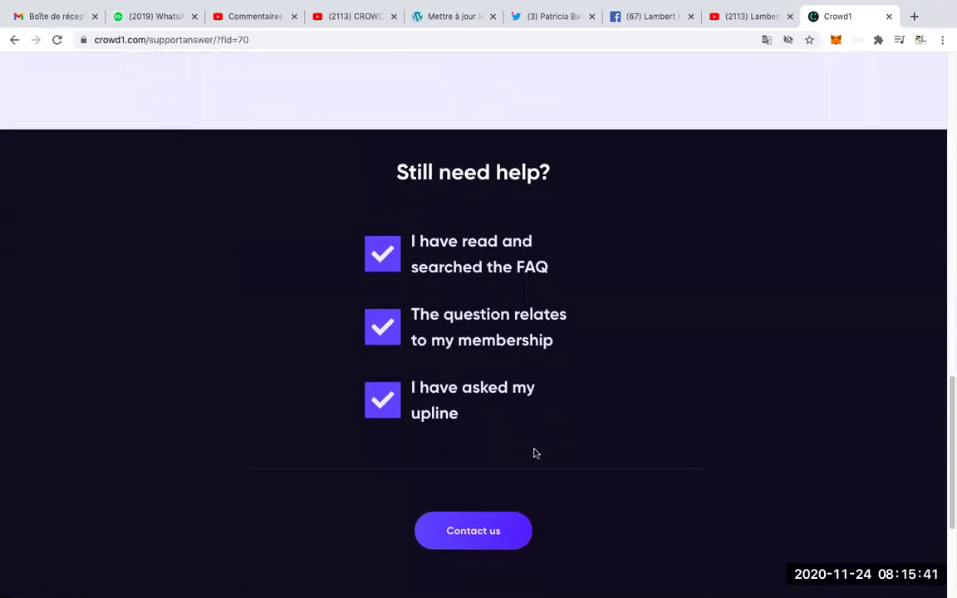
scroll(490, 399, "up", 15)
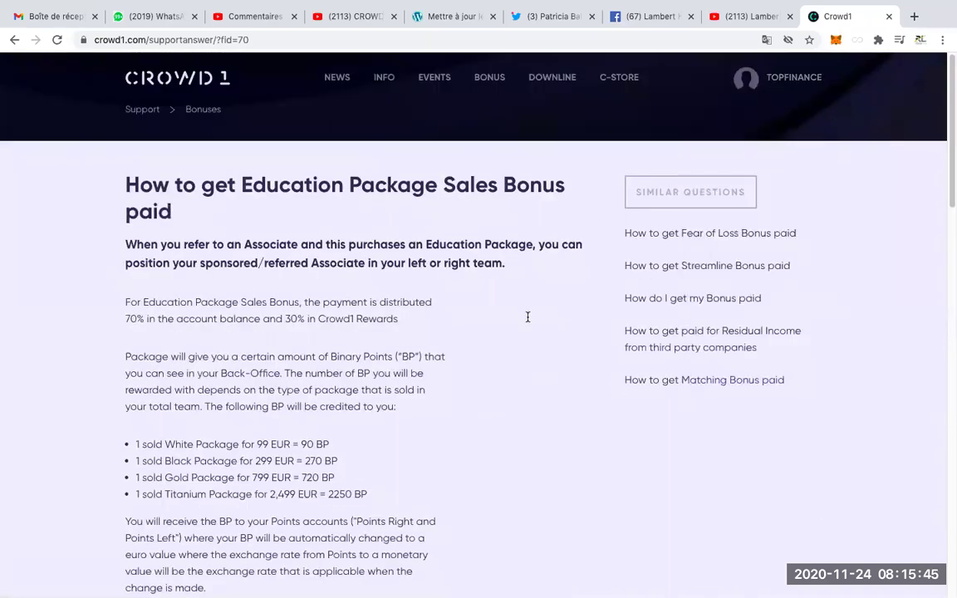
mouse_move(781, 79)
scroll(556, 332, "down", 15)
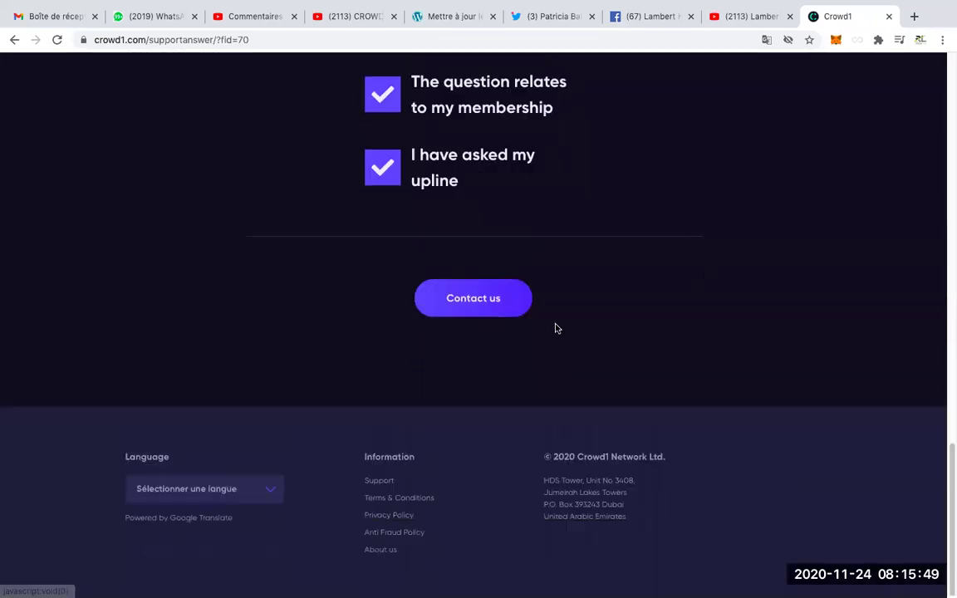
scroll(556, 329, "up", 2)
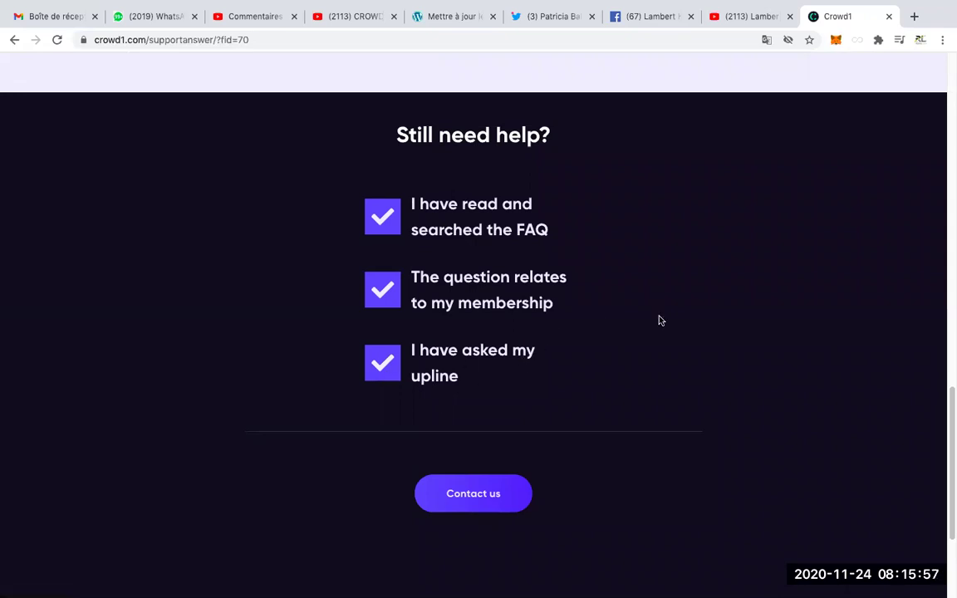
scroll(661, 321, "up", 15)
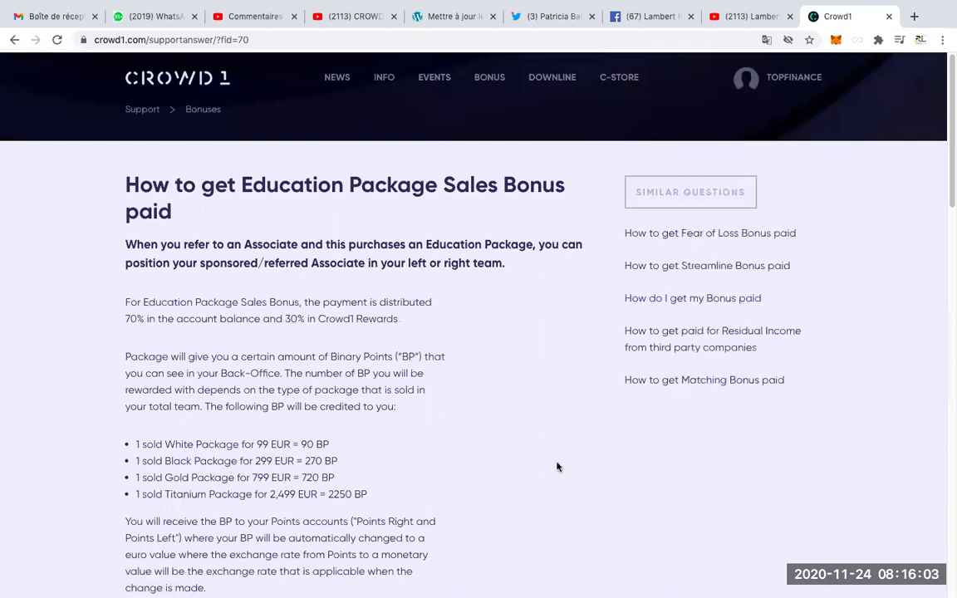
scroll(556, 467, "down", 15)
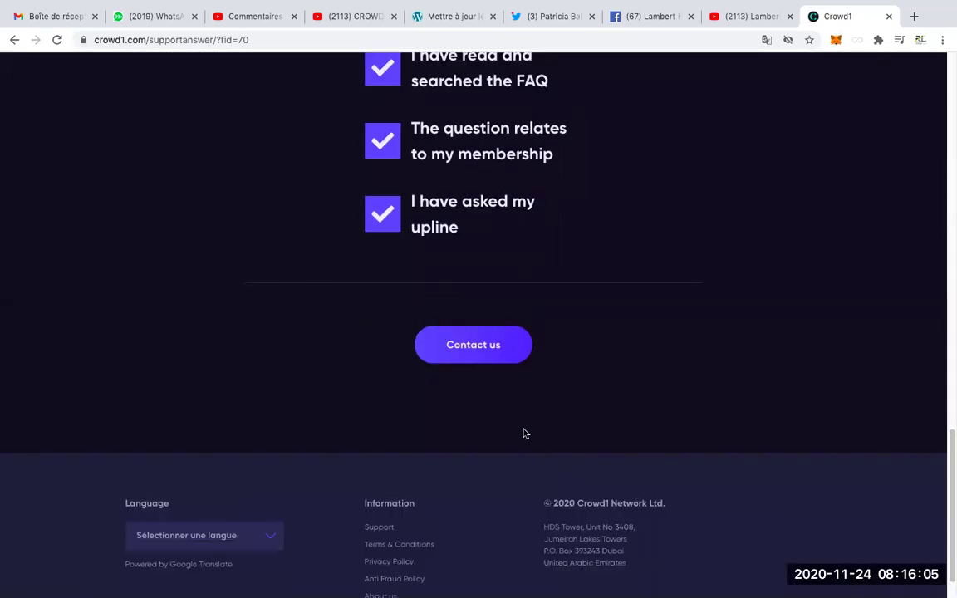
scroll(523, 433, "up", 6)
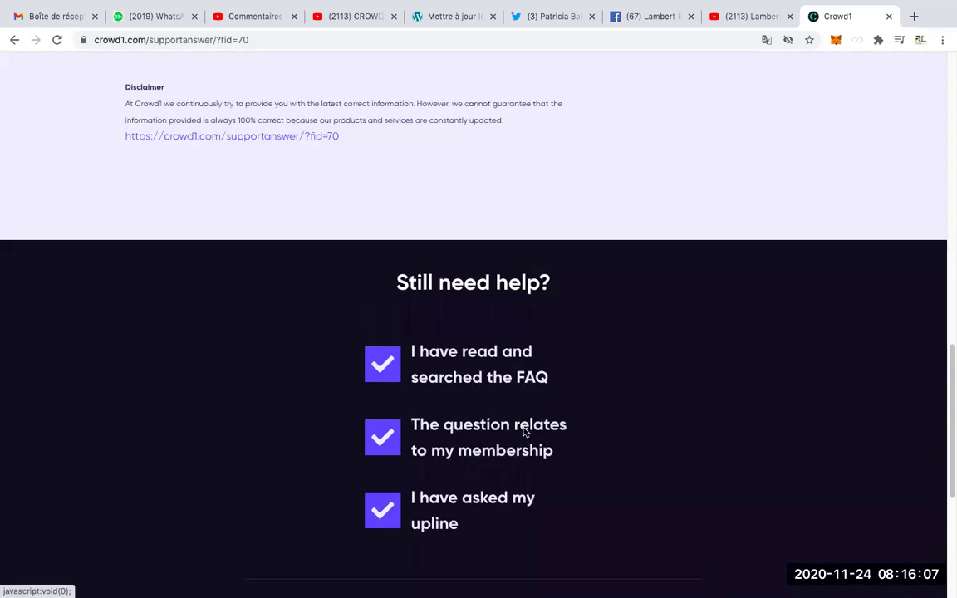
scroll(525, 433, "down", 4)
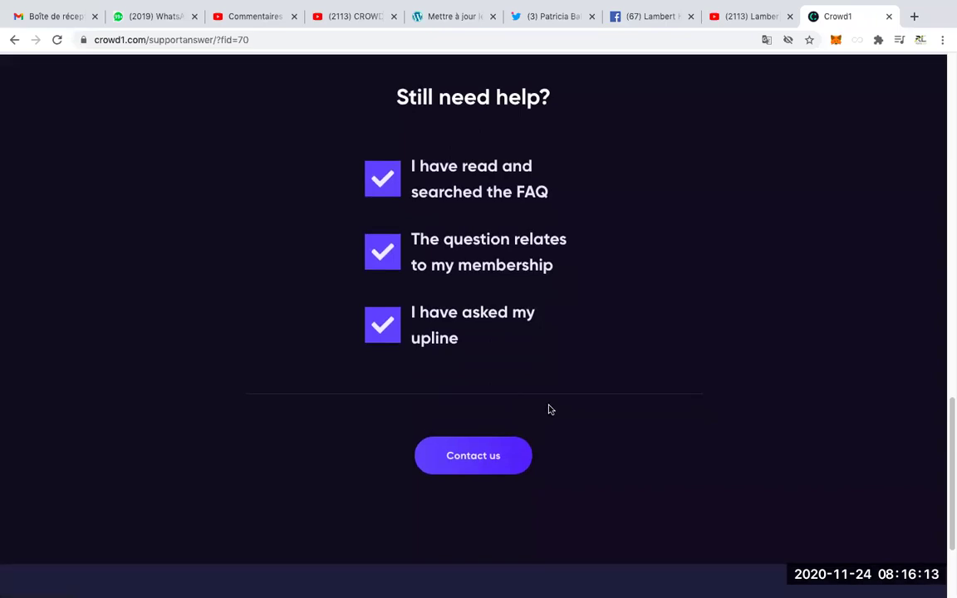
Open a new support ticket with language French, category Bonuses and sub category Residual Income
left_click(492, 458)
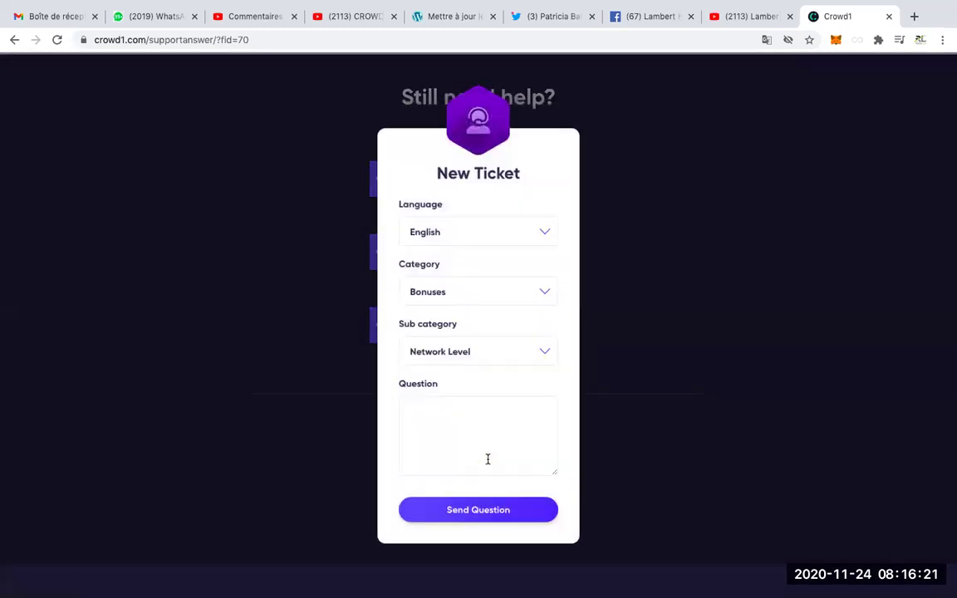
left_click(549, 235)
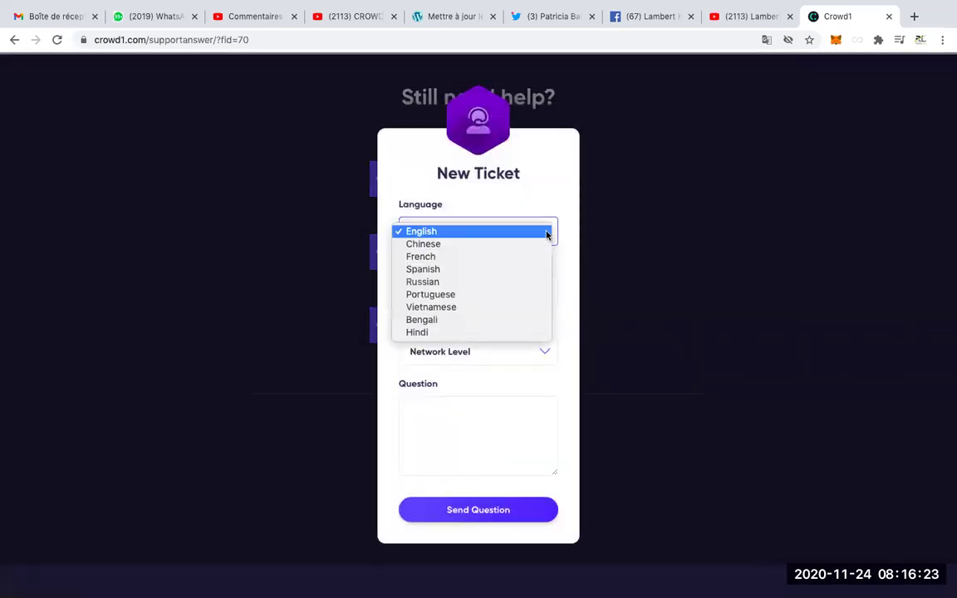
left_click(429, 259)
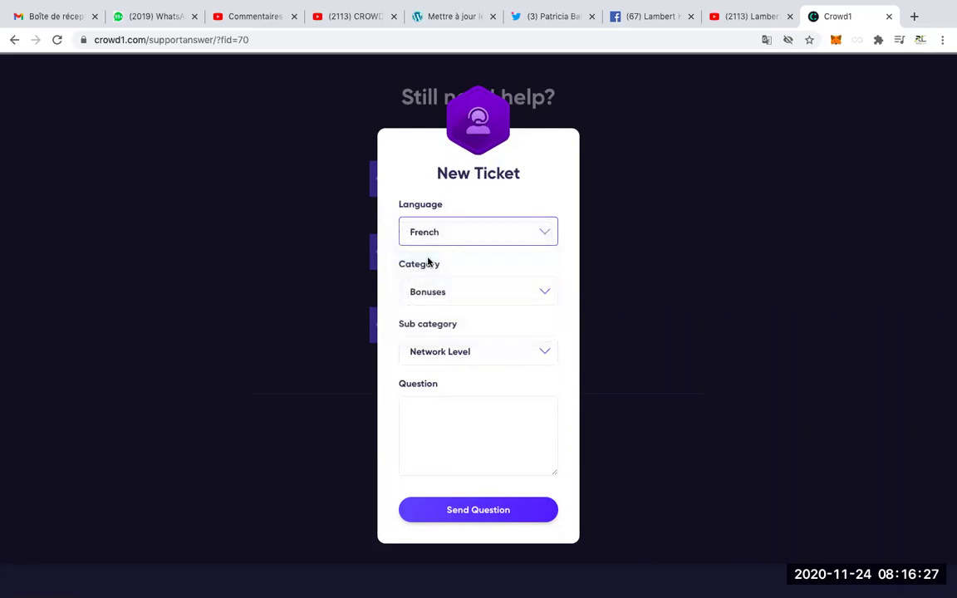
left_click(540, 295)
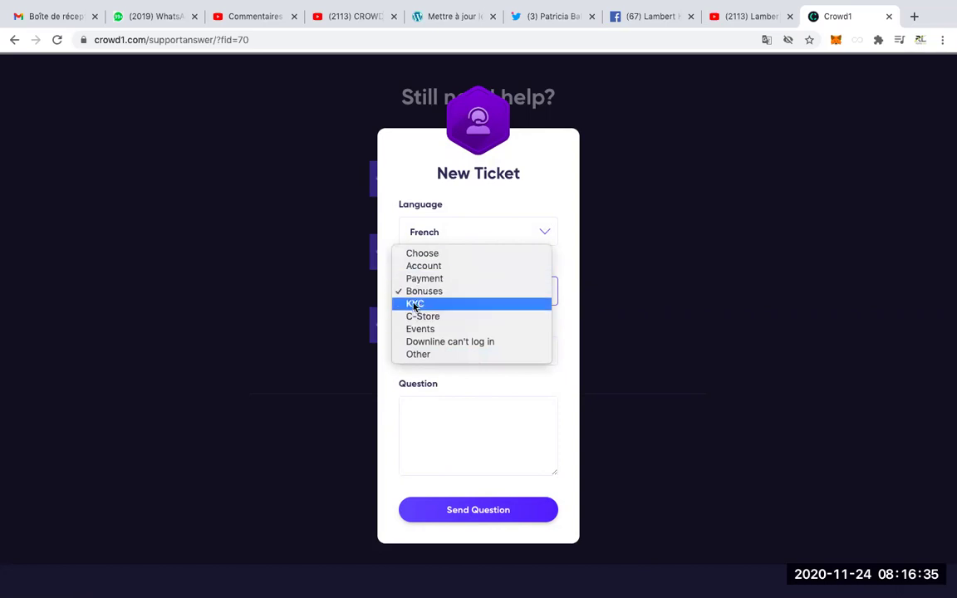
left_click(467, 291)
left_click(624, 279)
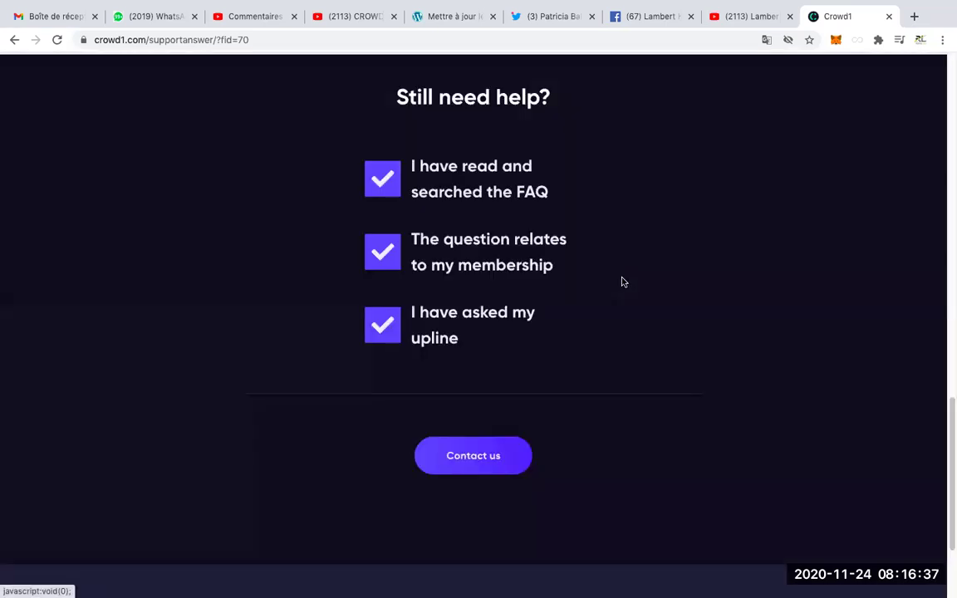
left_click(488, 456)
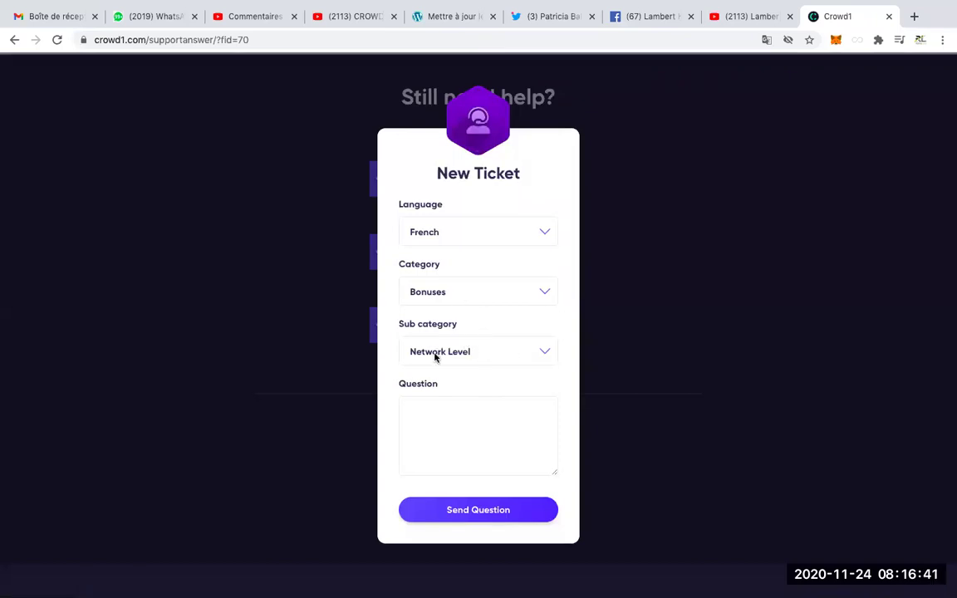
left_click(541, 355)
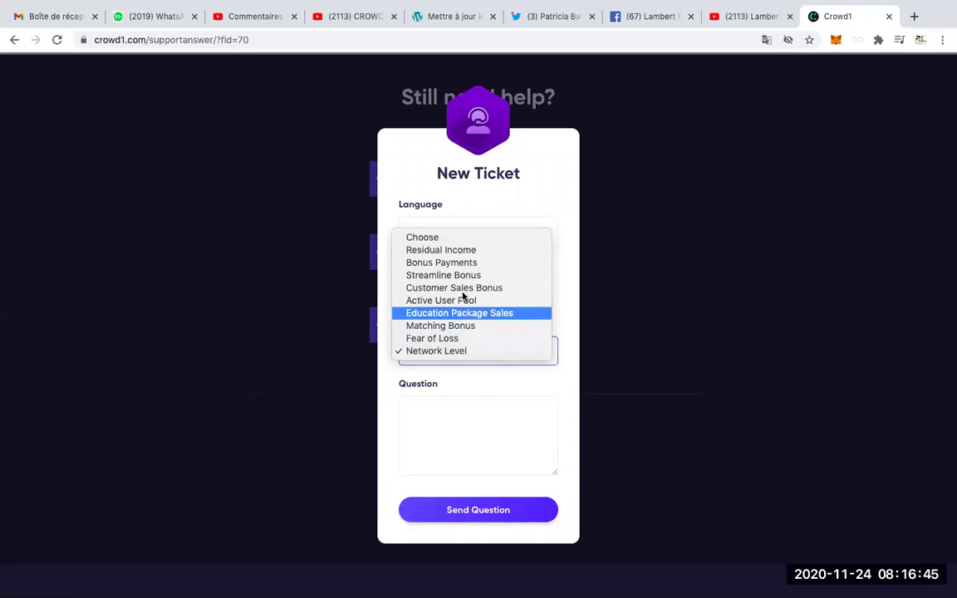
left_click(456, 252)
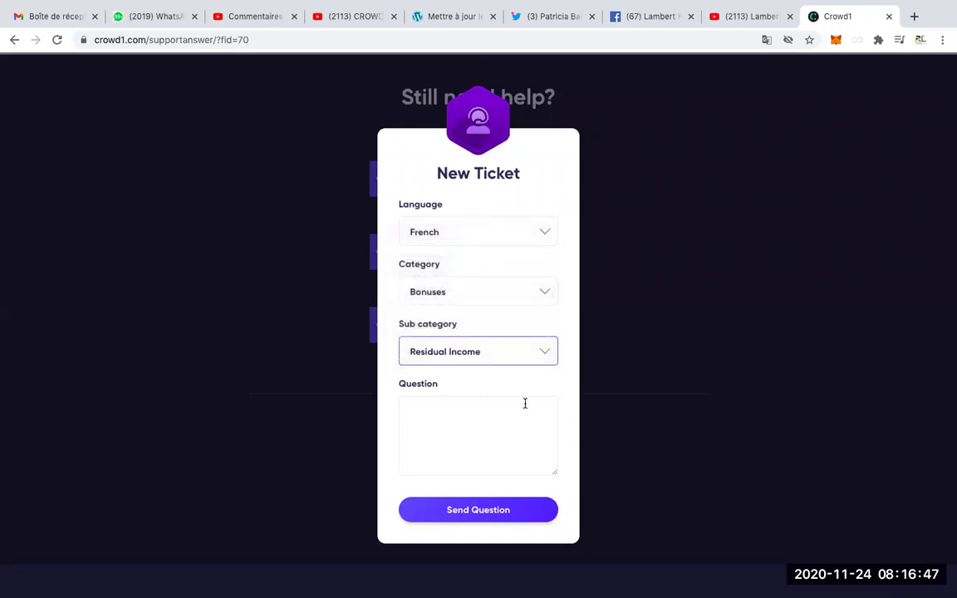
Write the ticket question as "Bonjour Crowd1," followed by a separate paragraph "Moi je suis TRES TRES TRES FACHE..."
left_click(437, 416)
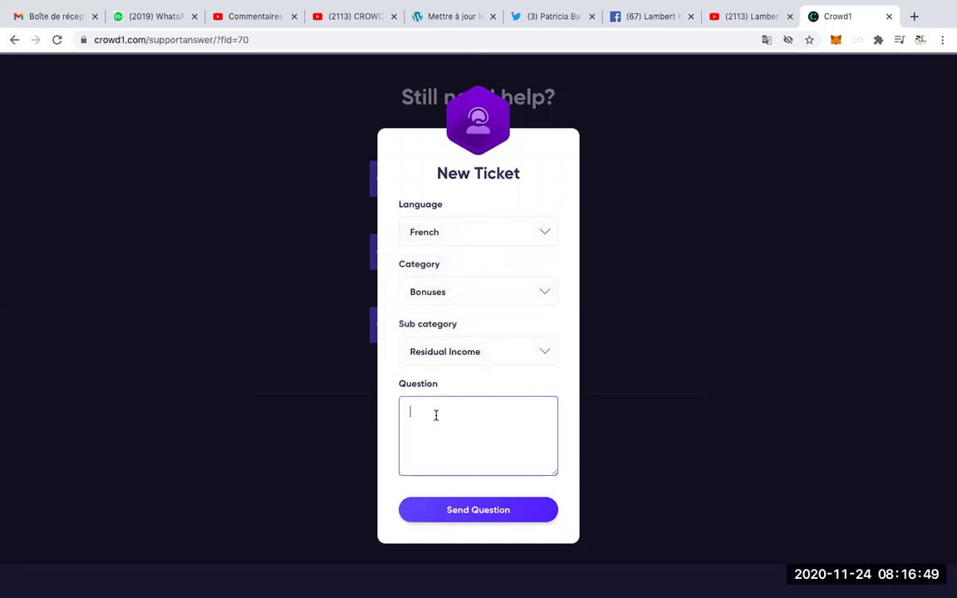
type("Bonjour ")
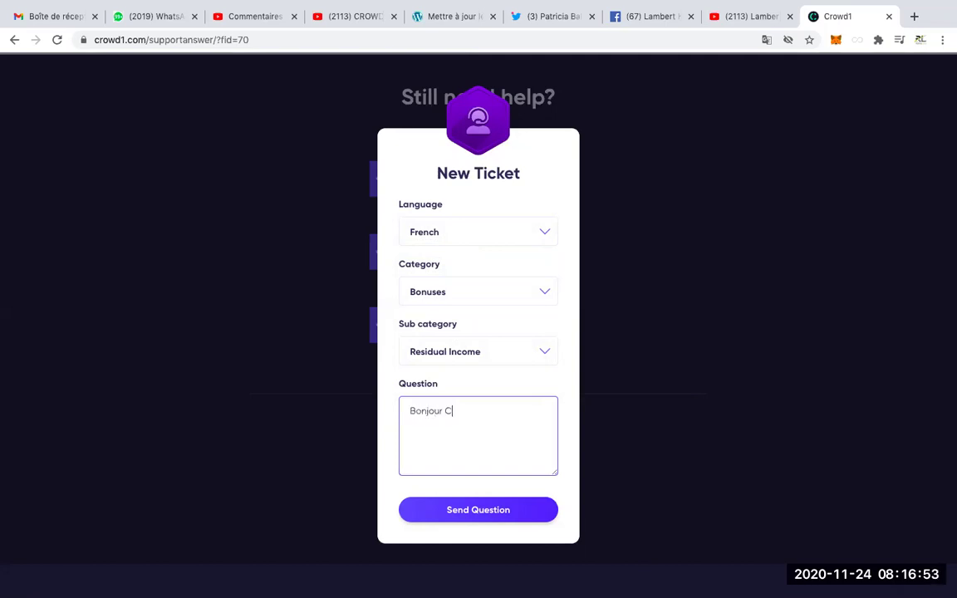
type("Crowd1,   ")
type("Moije s")
key("BackSpace")
key("BackSpace")
type("e suis TRES TRES TR")
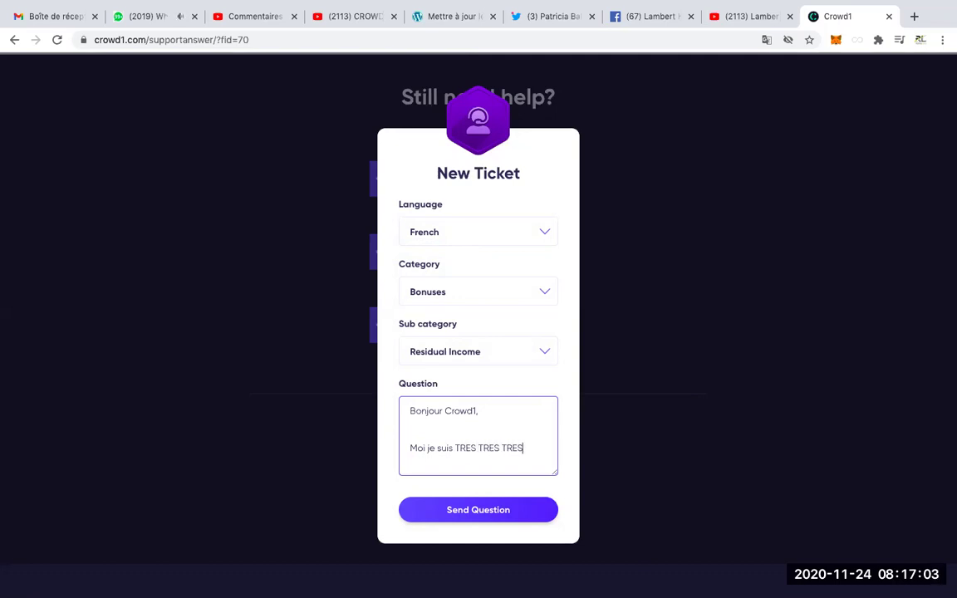
type("ES FACE")
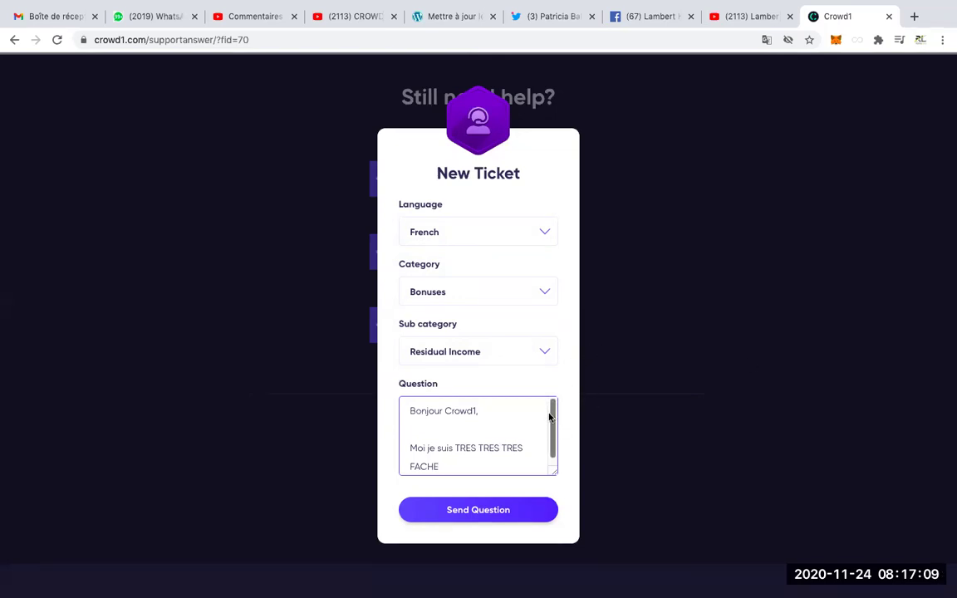
scroll(550, 418, "down", 1)
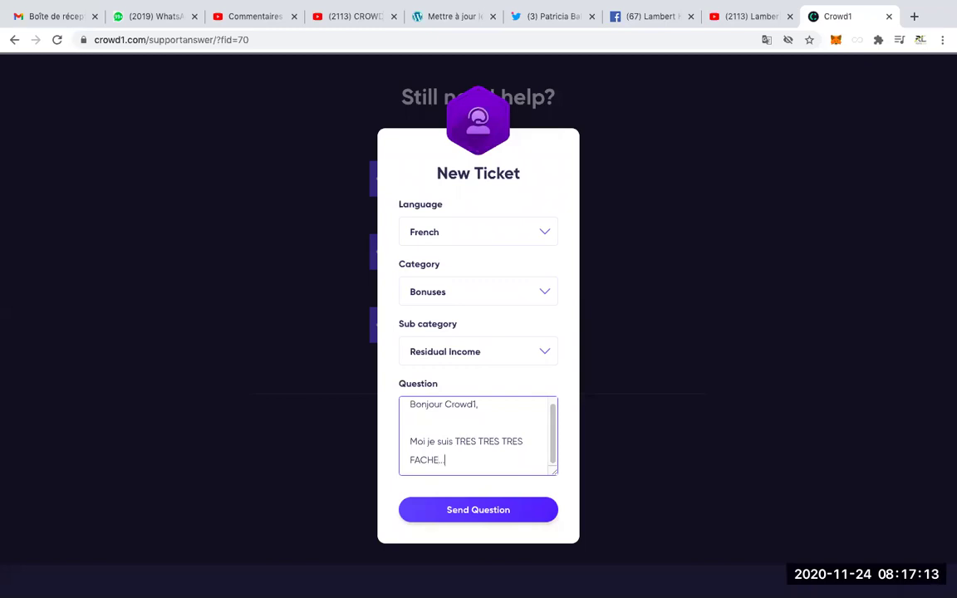
Add a new paragraph beginning "PARCE QUE" to the question, review the message and dismiss the ticket form without sending it
key("Return")
key("Return")
type("PARCE")
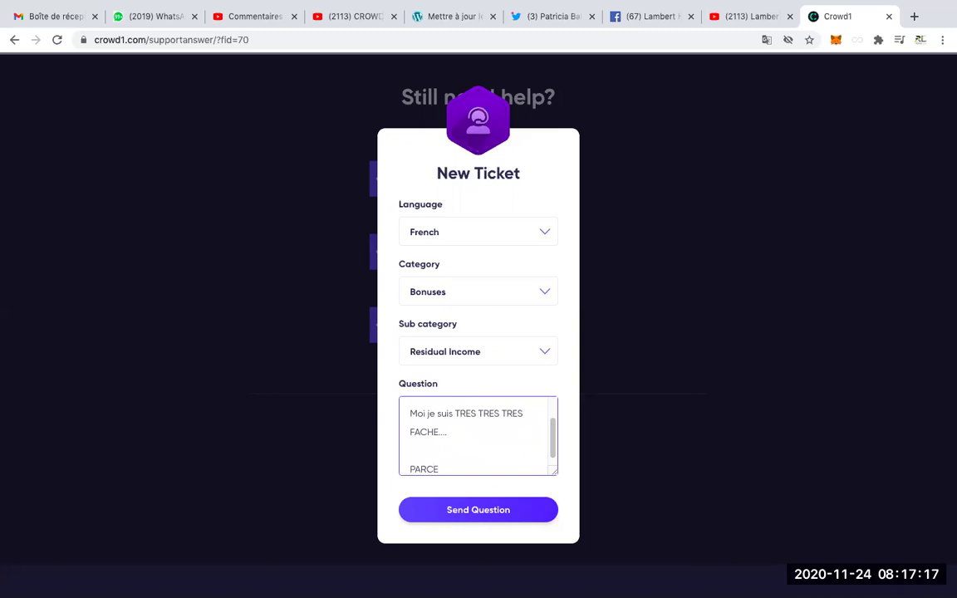
type(" QUE T")
type("CR")
type("TU ES")
left_click_drag(551, 428, 496, 374)
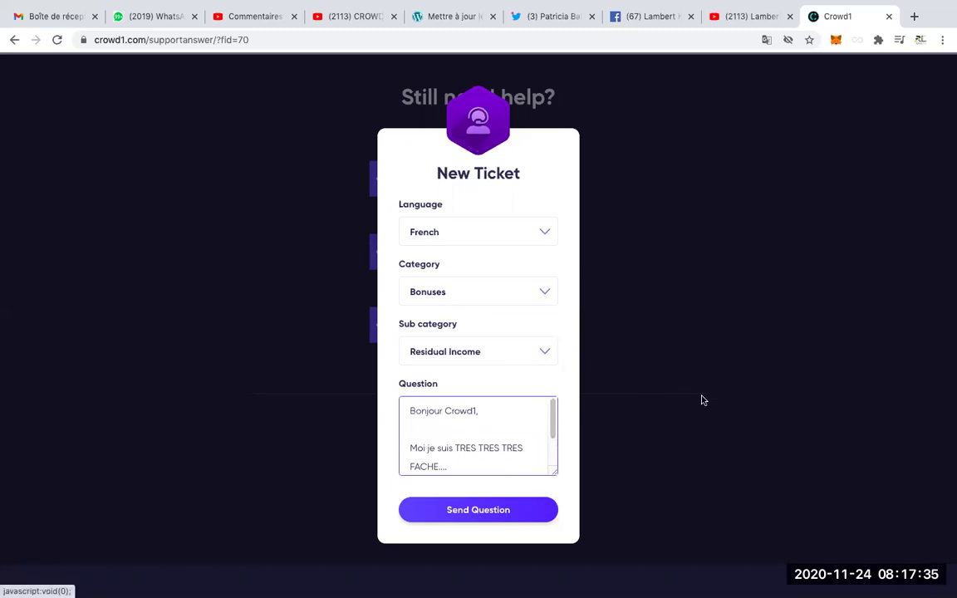
left_click(712, 372)
Open the account's Support page and browse its help topic categories down to Other
scroll(736, 314, "up", 15)
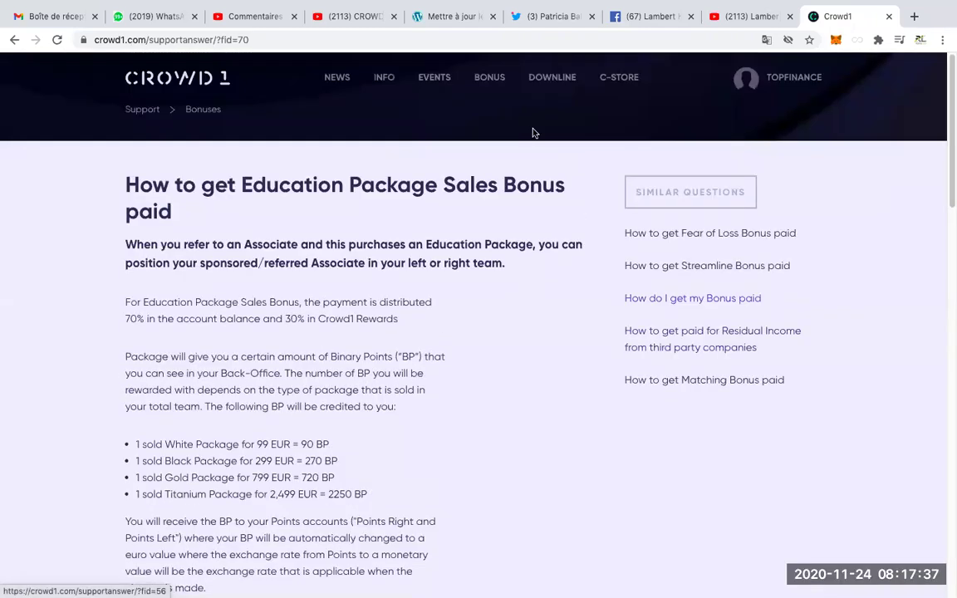
mouse_move(782, 94)
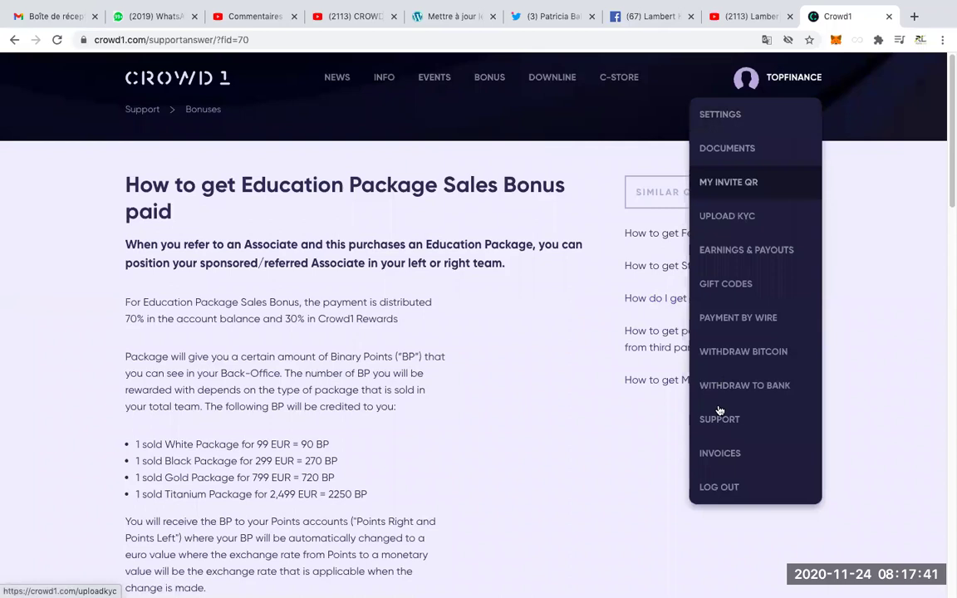
left_click(719, 422)
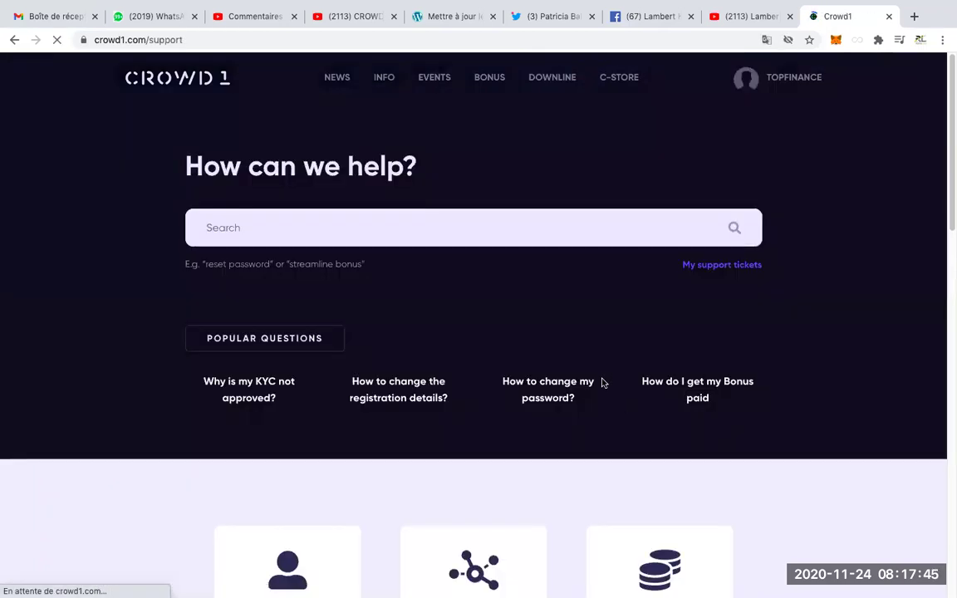
scroll(604, 384, "down", 1)
scroll(604, 385, "down", 6)
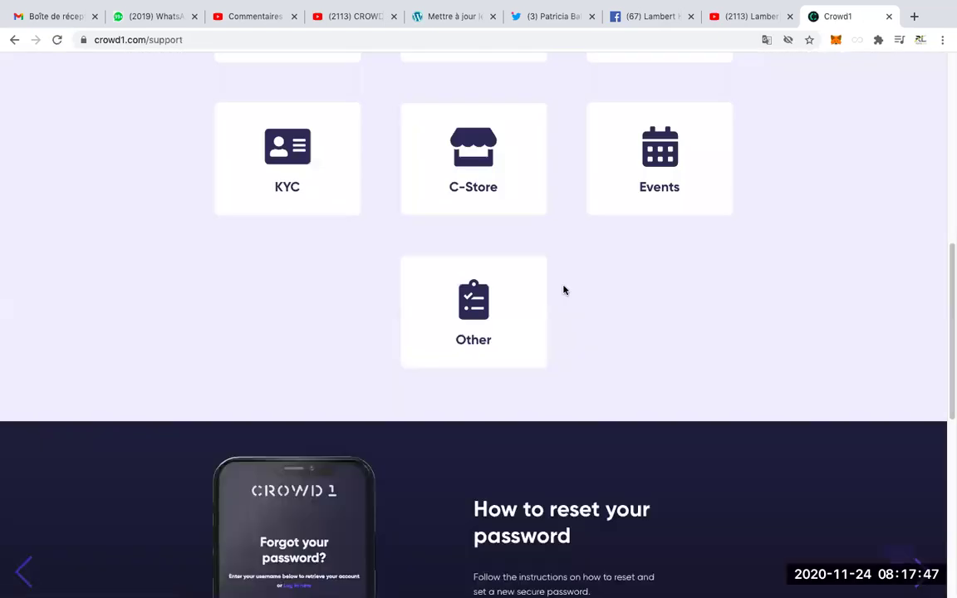
Return to the backoffice home page and reopen the account's Support page
scroll(564, 289, "up", 5)
scroll(615, 251, "up", 3)
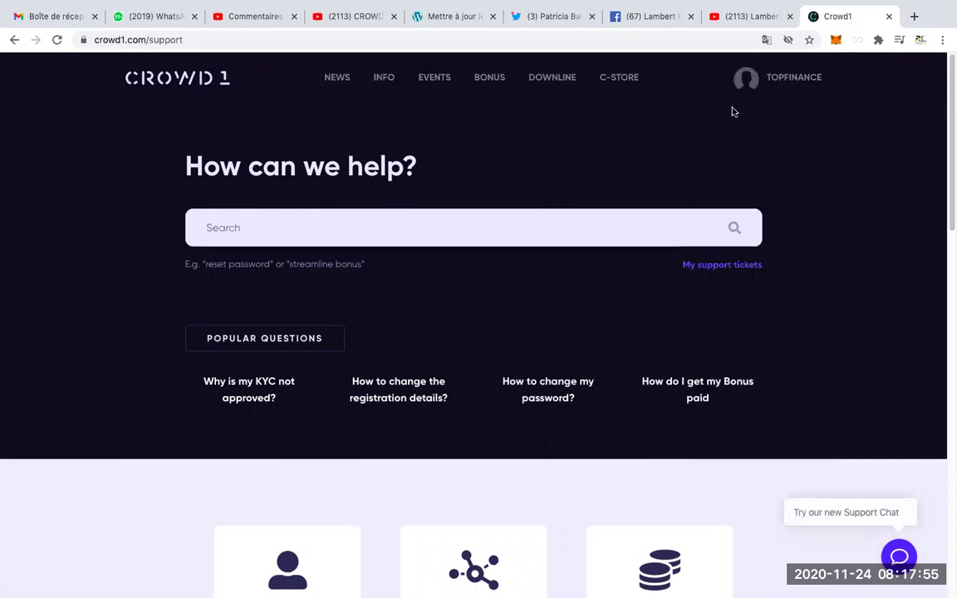
left_click(169, 77)
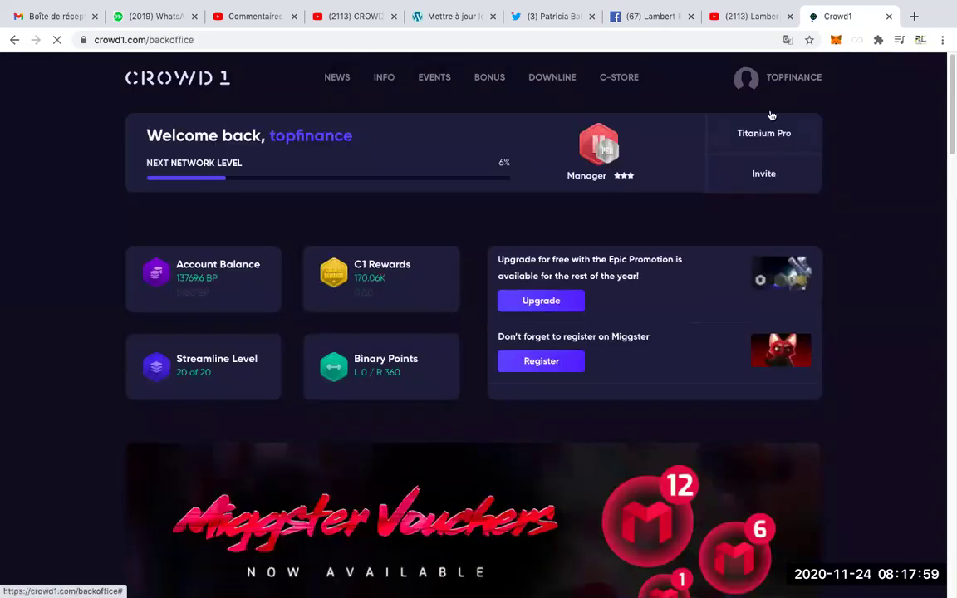
left_click(794, 80)
left_click(742, 410)
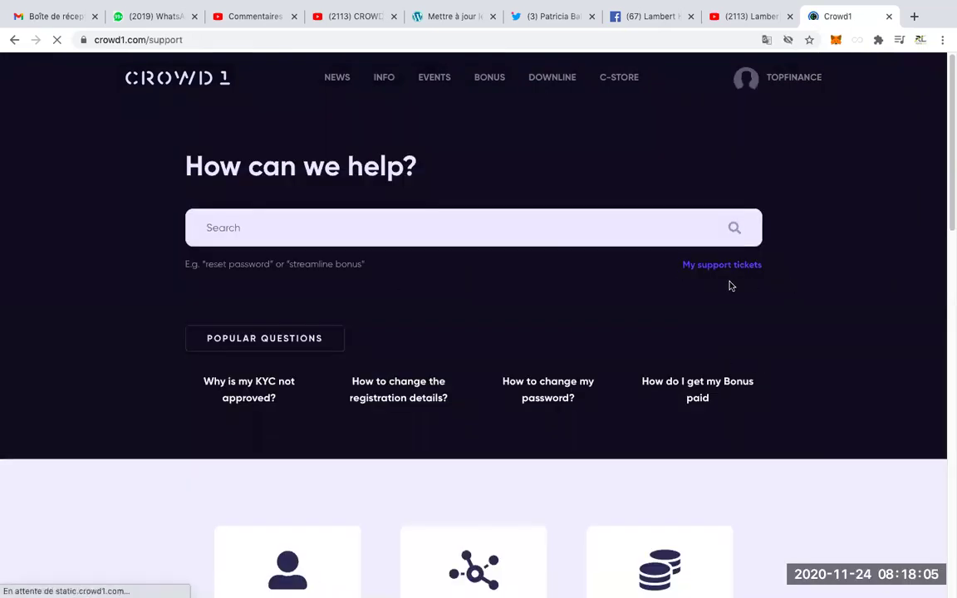
Display the account's own support tickets from the Support page and browse the list to its end
left_click(222, 235)
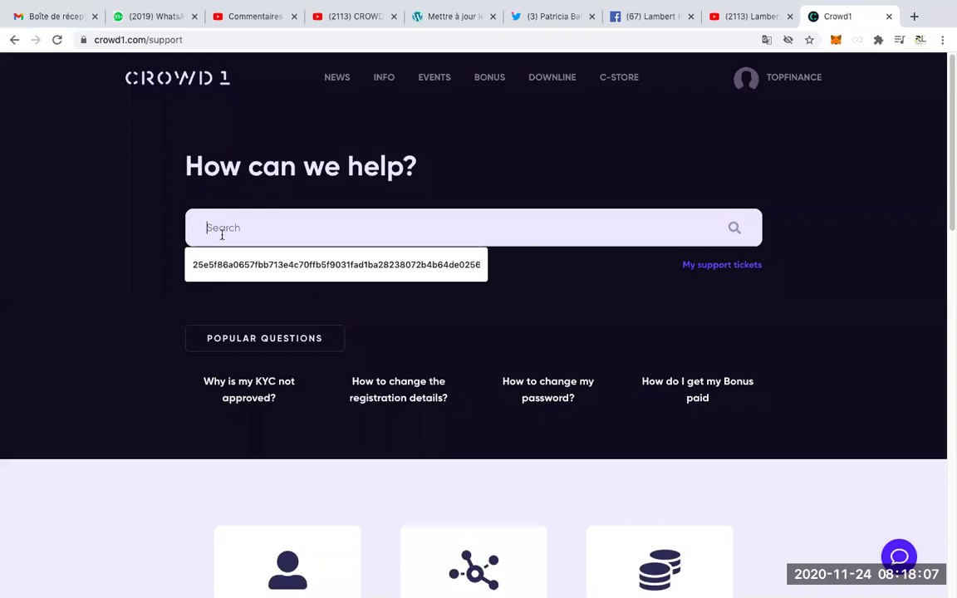
left_click(698, 289)
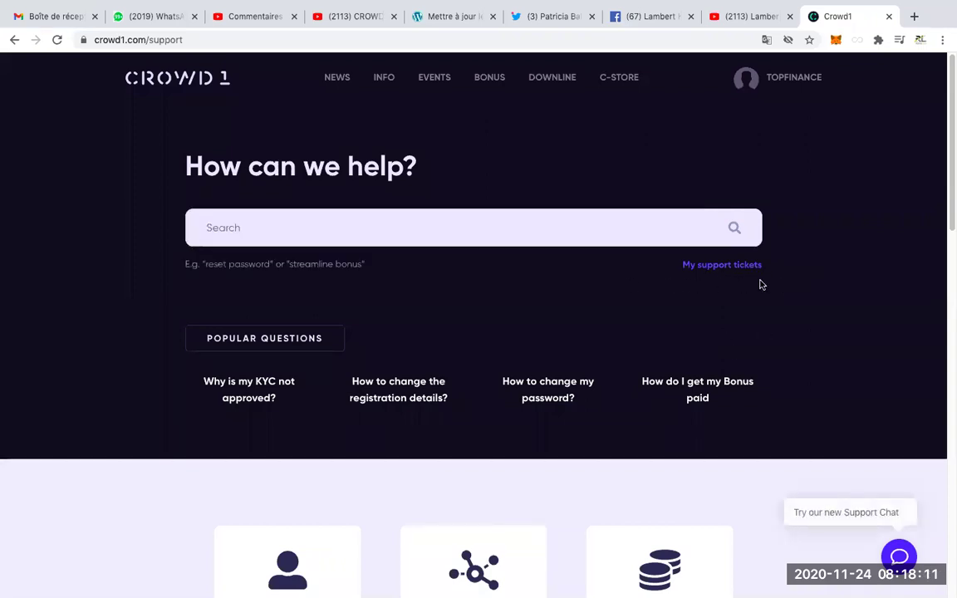
left_click(719, 268)
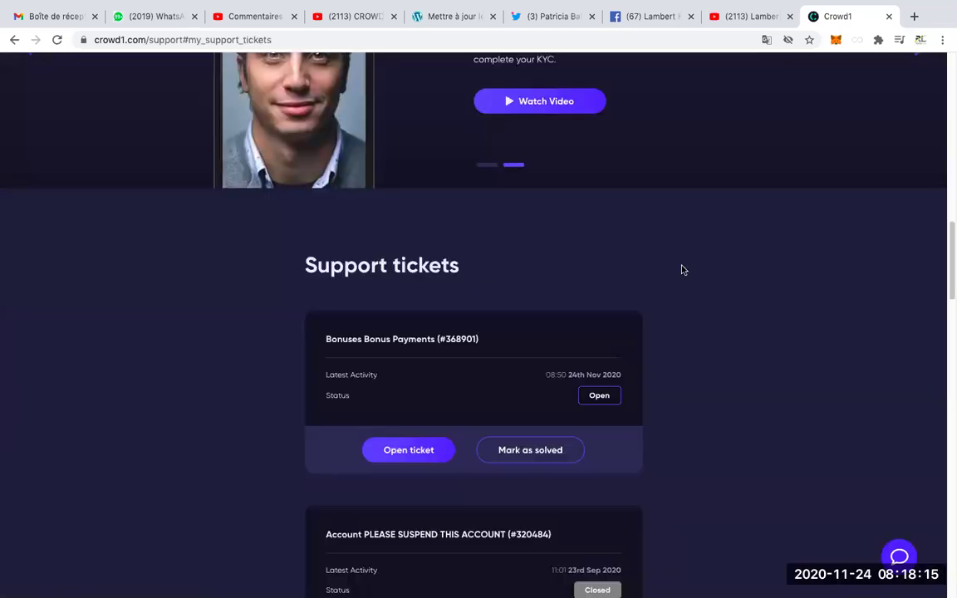
scroll(625, 305, "down", 3)
scroll(581, 312, "down", 20)
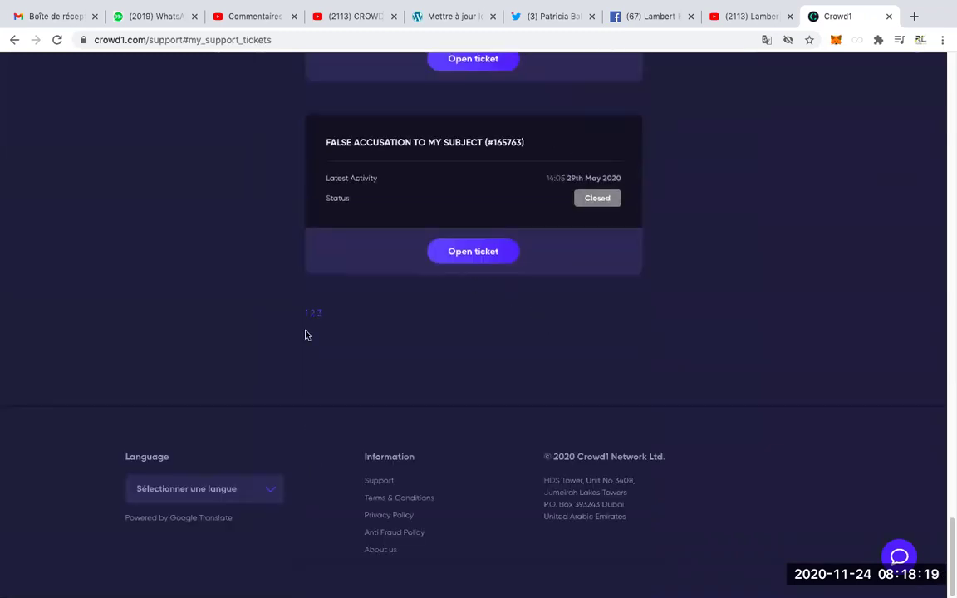
Browse the older support tickets on page 2 and then page 3 of the ticket list
left_click(315, 319)
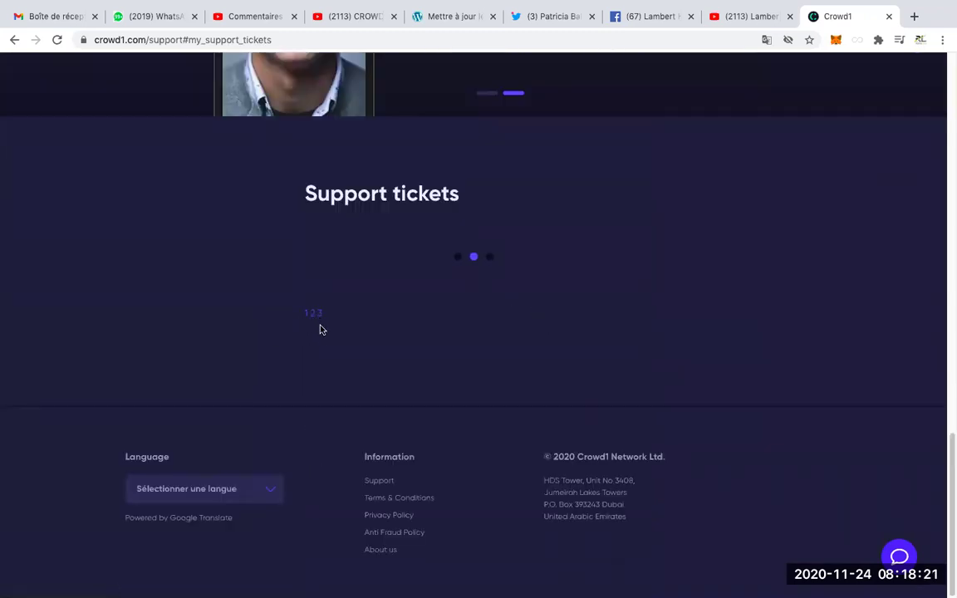
scroll(341, 349, "down", 15)
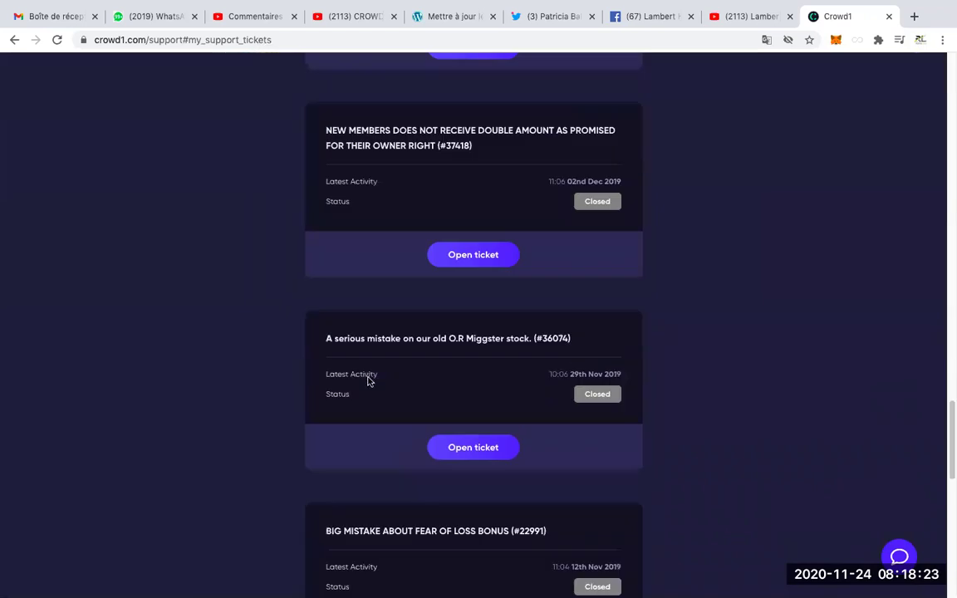
left_click(320, 317)
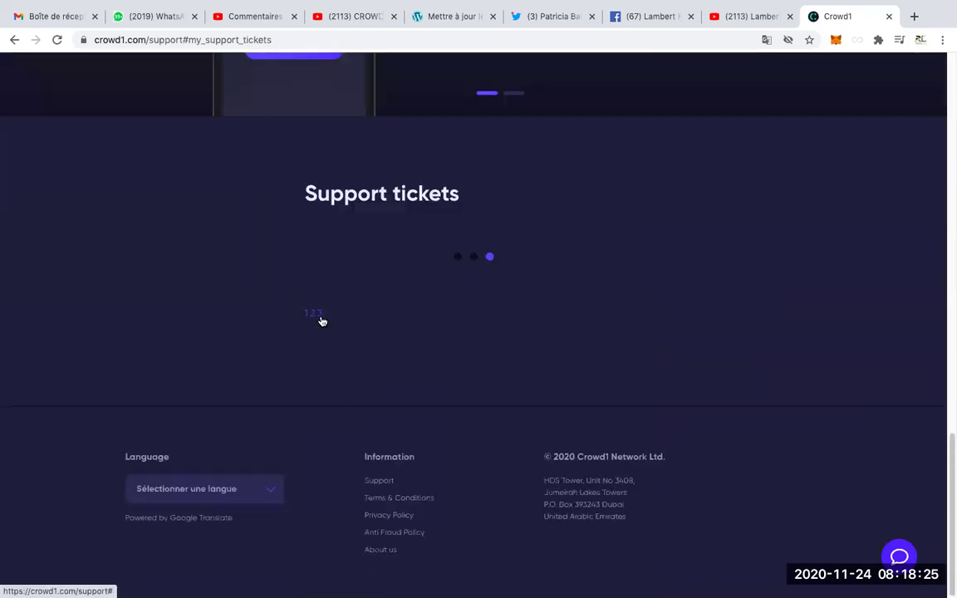
scroll(540, 332, "down", 6)
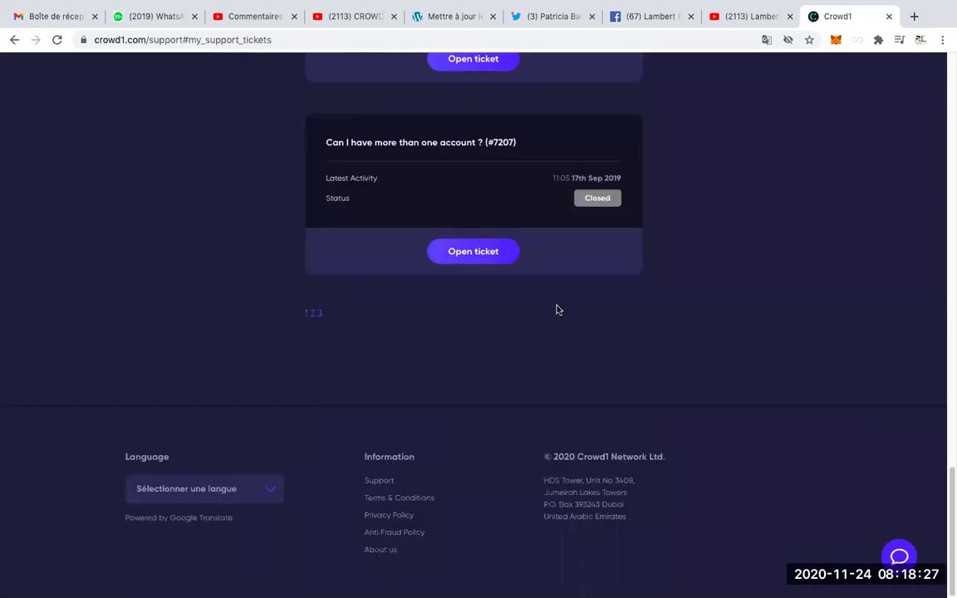
scroll(557, 310, "up", 5)
scroll(557, 310, "up", 5)
scroll(558, 311, "down", 5)
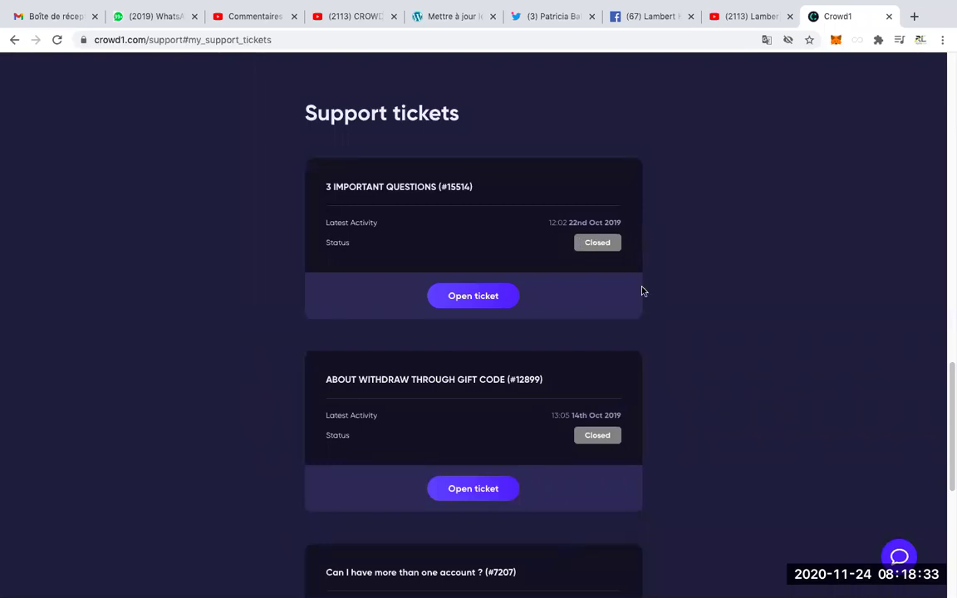
scroll(552, 355, "down", 3)
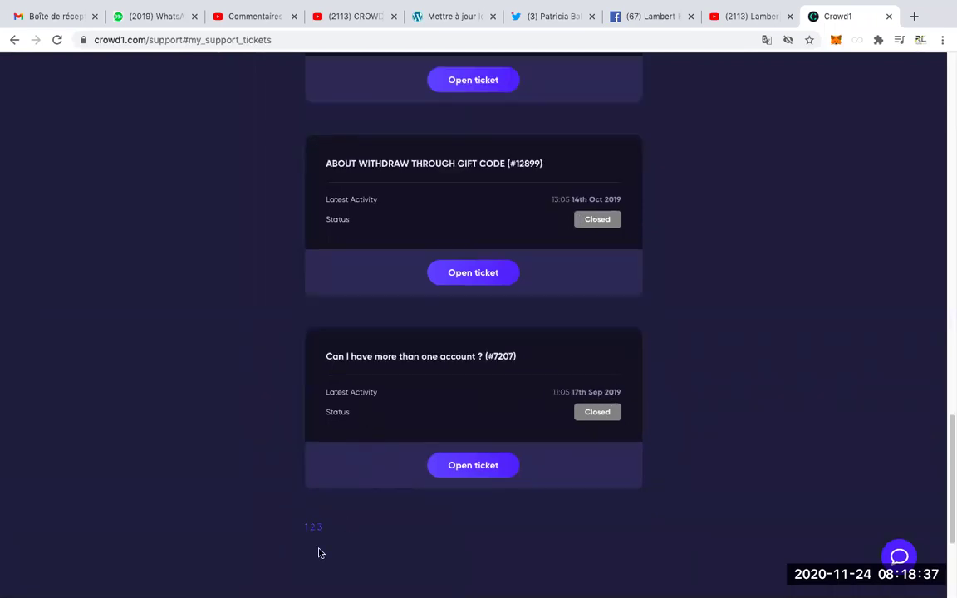
Go back to page 2 of the support tickets and review the subjects, dates and statuses listed there
left_click(314, 532)
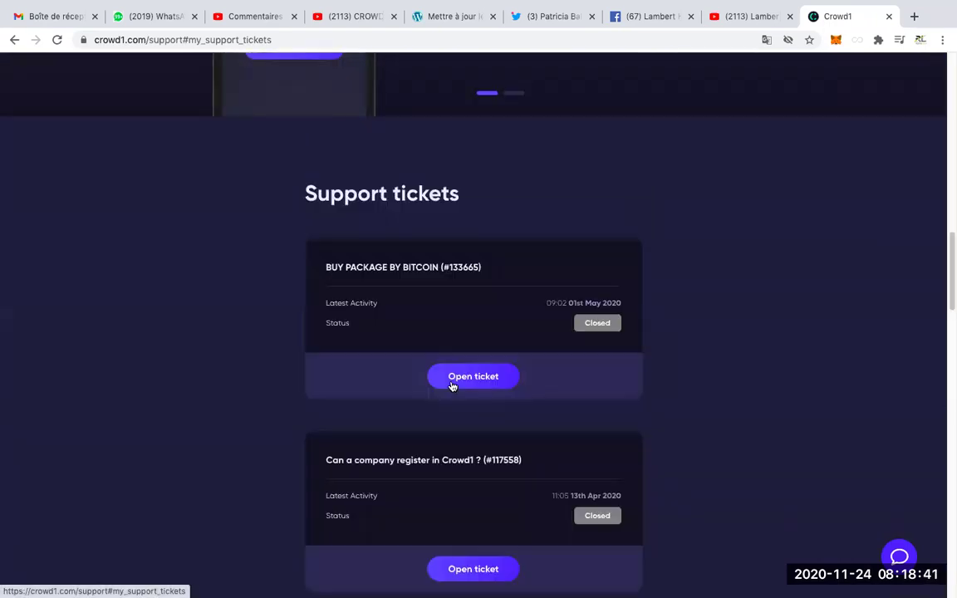
scroll(451, 386, "down", 10)
scroll(453, 386, "down", 8)
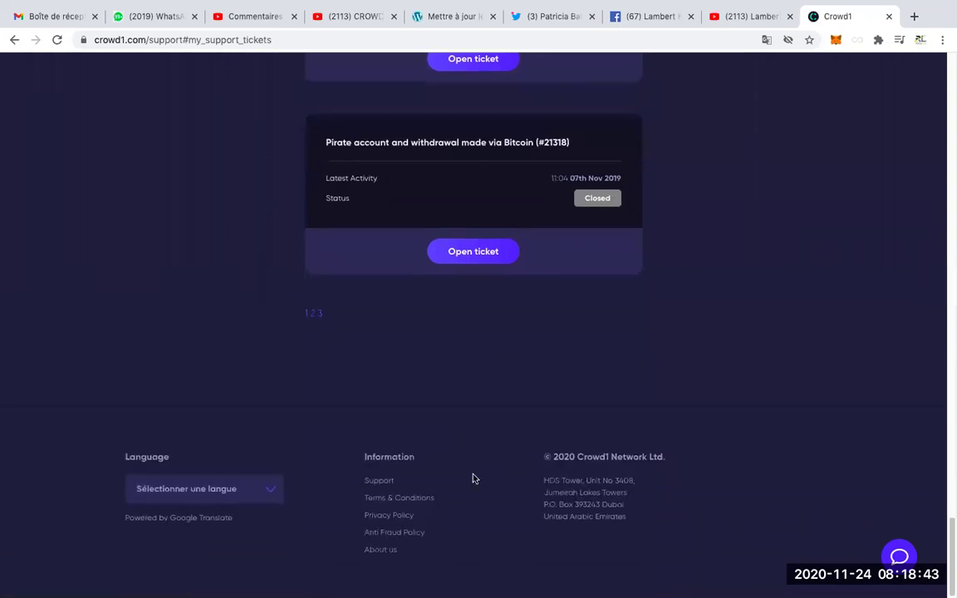
scroll(491, 380, "up", 10)
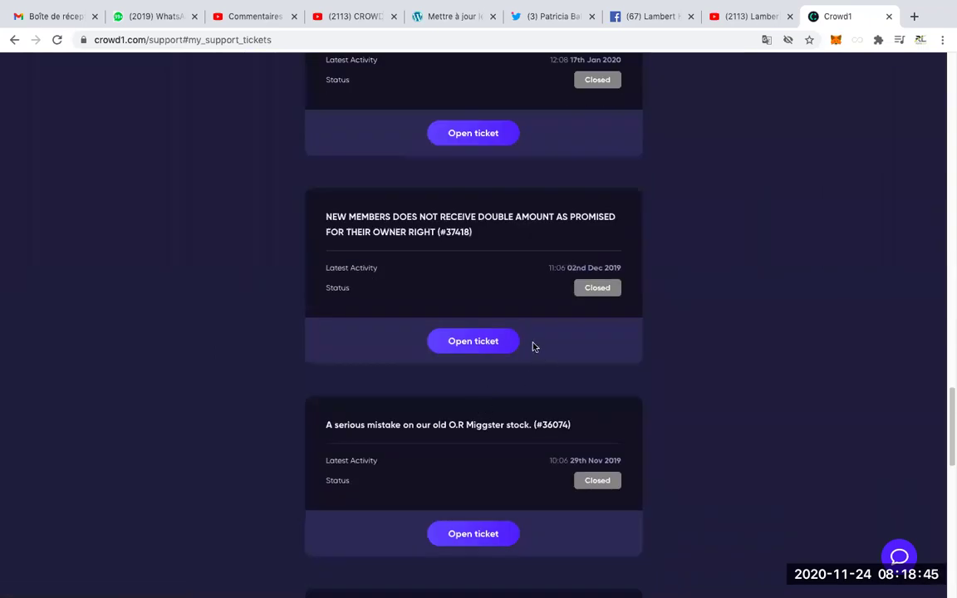
scroll(519, 372, "up", 10)
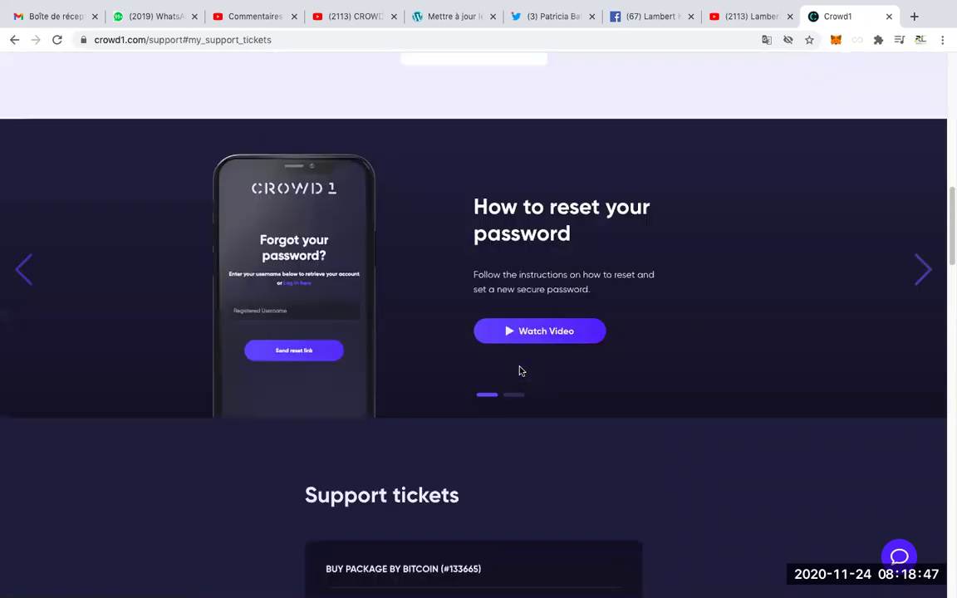
scroll(521, 371, "up", 9)
scroll(519, 374, "down", 18)
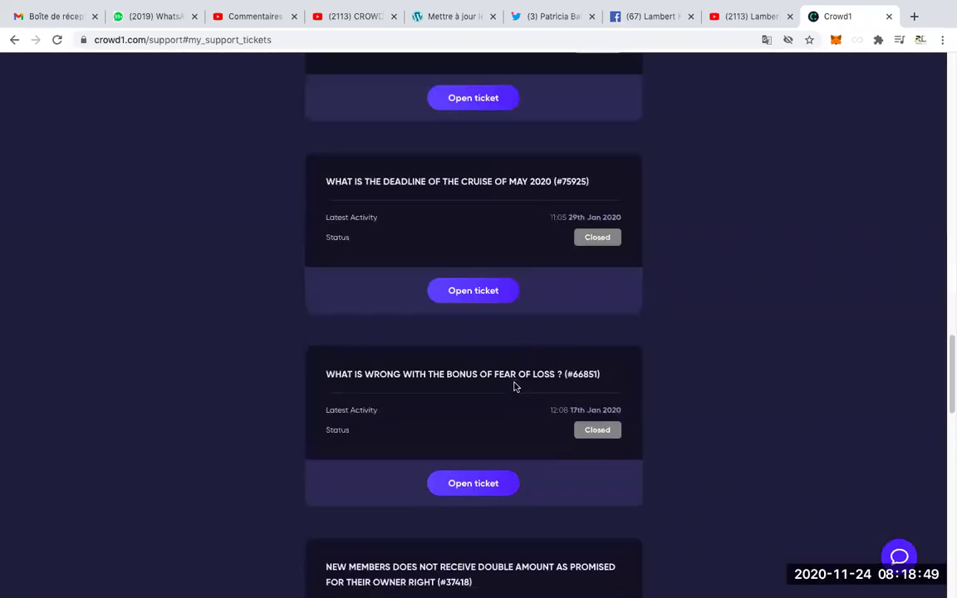
scroll(513, 385, "down", 10)
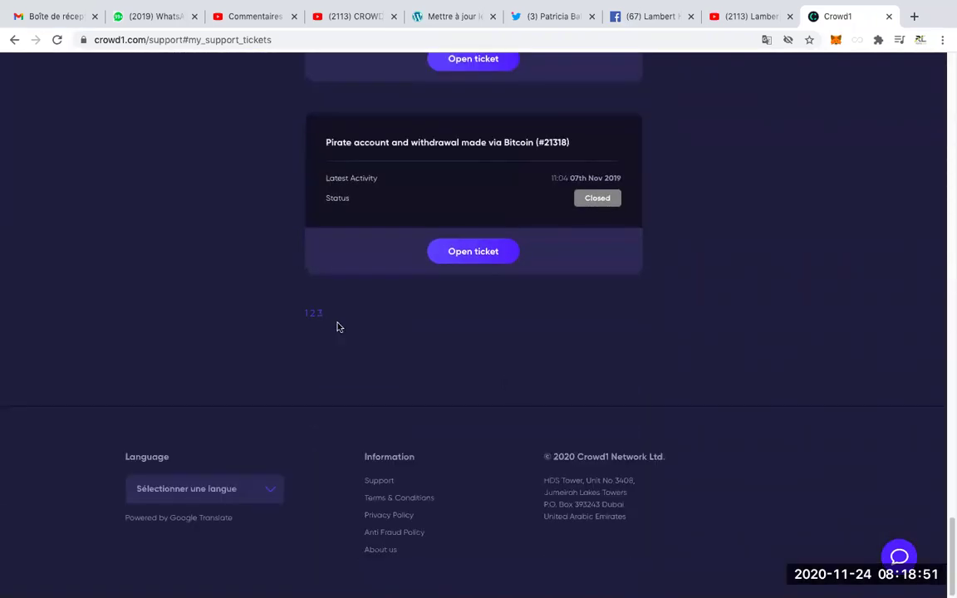
scroll(380, 314, "up", 2)
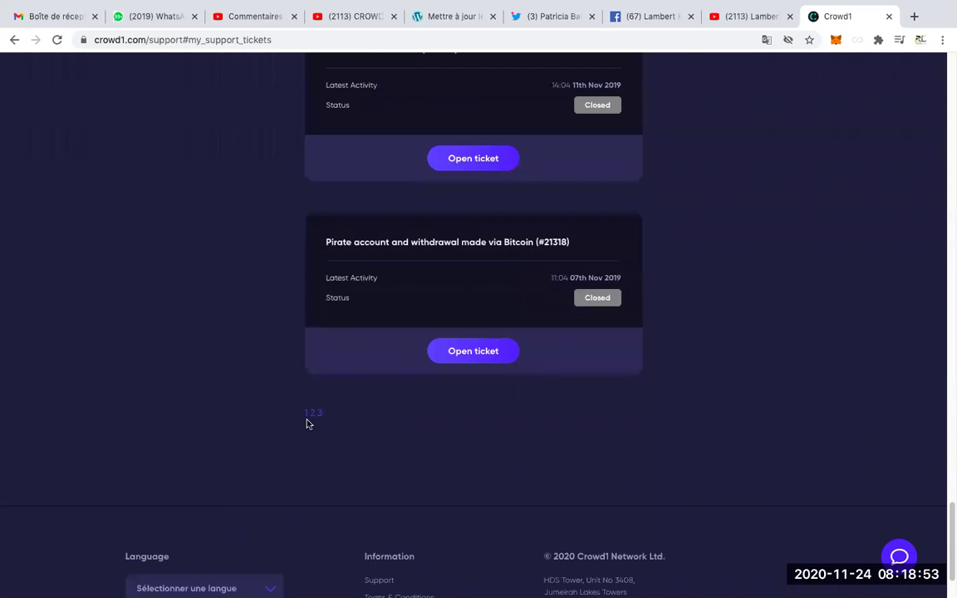
Open the Bonuses Bonus Payments ticket on page 1 of the ticket list, read its message and close it
left_click(307, 414)
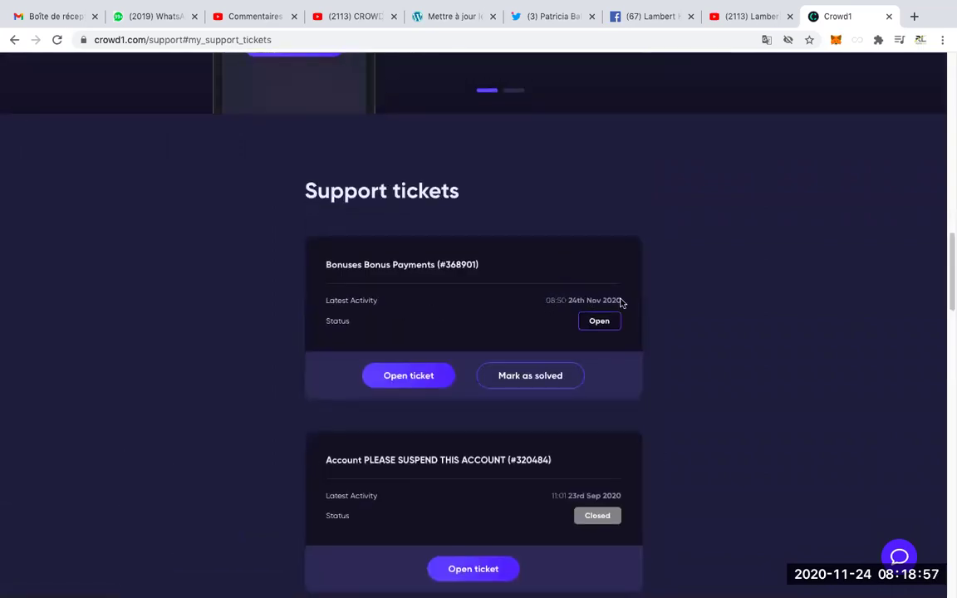
left_click_drag(578, 302, 555, 303)
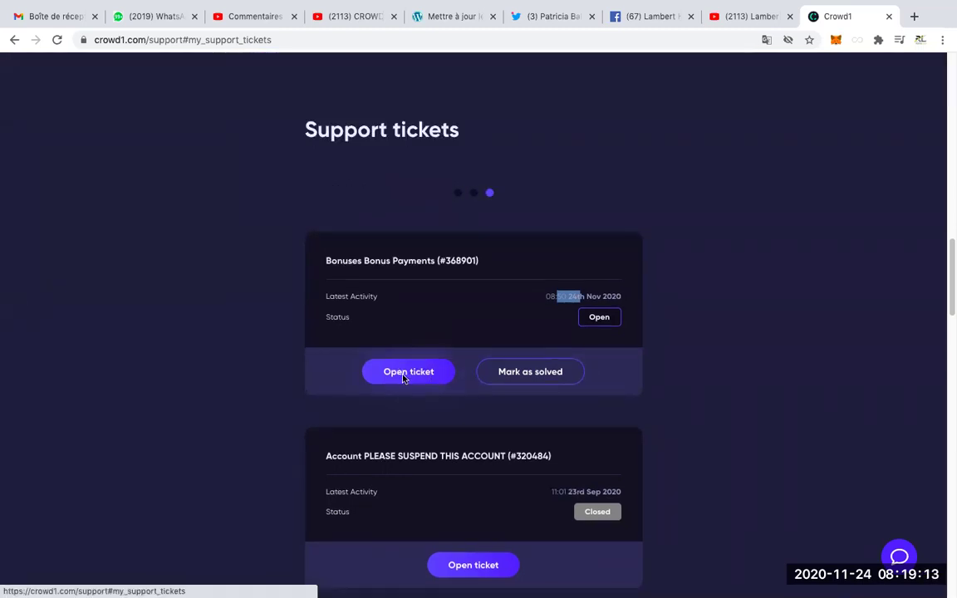
left_click(405, 376)
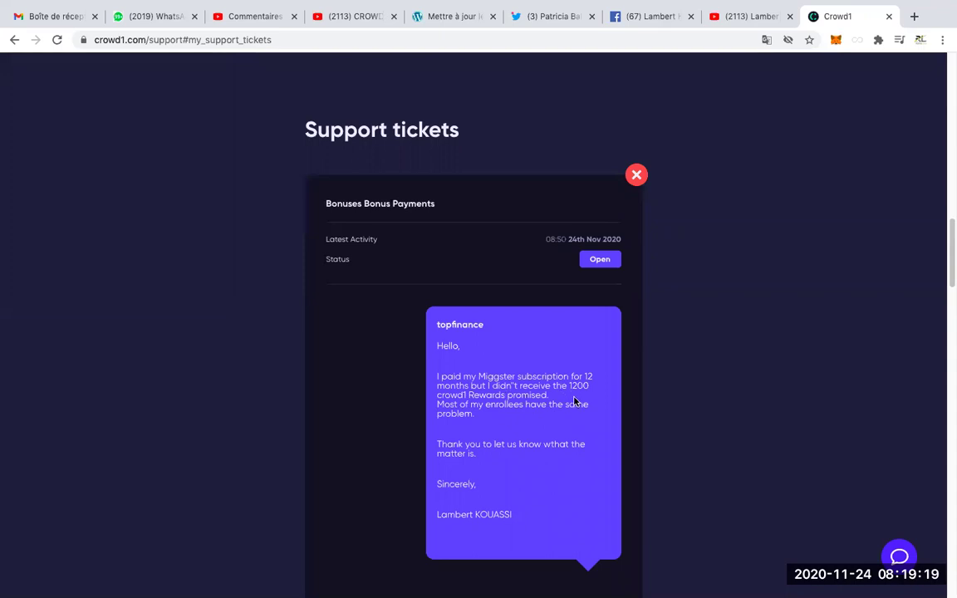
left_click_drag(579, 384, 590, 386)
left_click(636, 176)
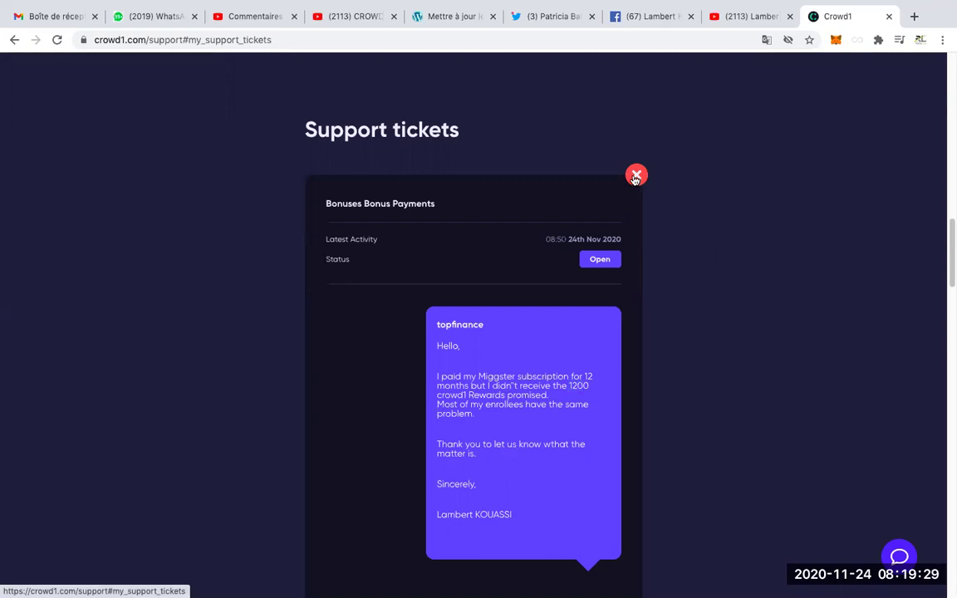
left_click(636, 177)
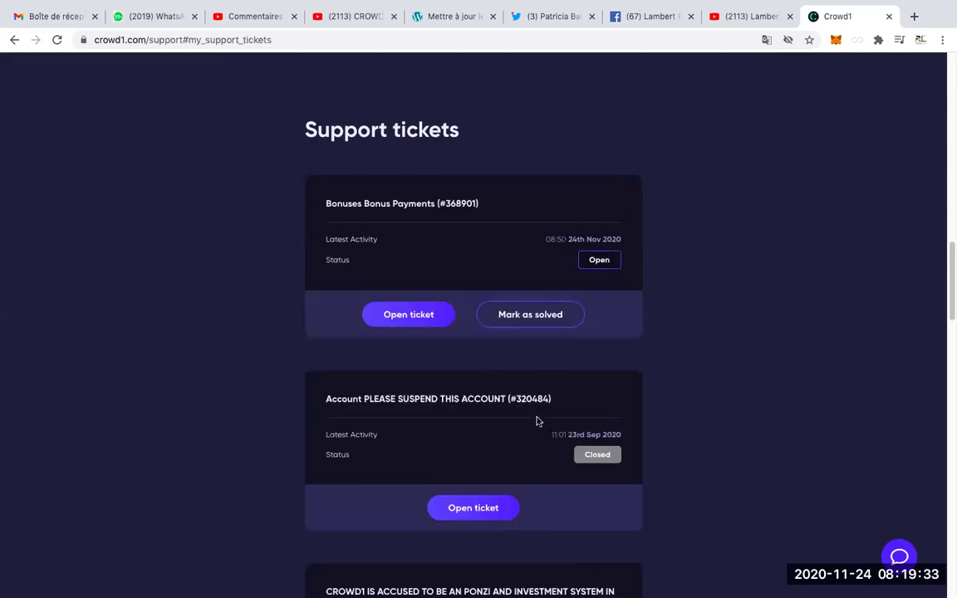
Look over the remaining tickets on page 1 and the Support page's help topics and search area
scroll(524, 397, "down", 1)
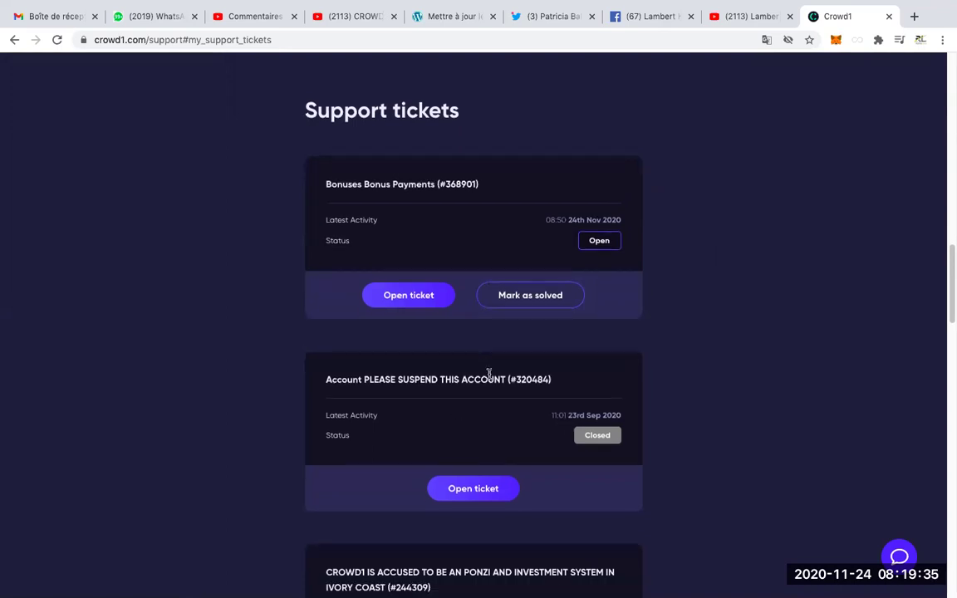
scroll(465, 388, "up", 1)
scroll(495, 400, "up", 7)
scroll(496, 402, "down", 15)
scroll(496, 402, "down", 4)
scroll(498, 390, "up", 15)
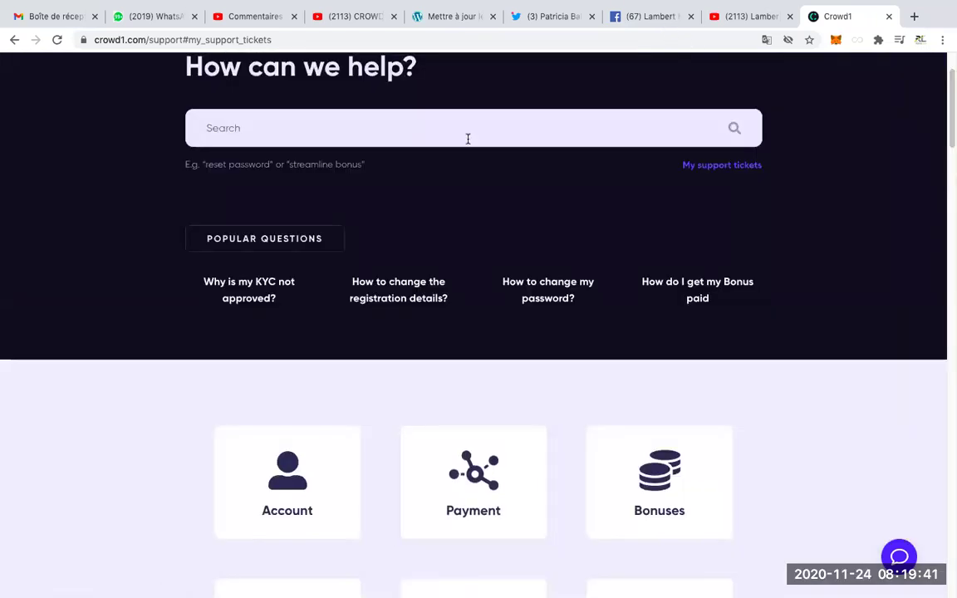
scroll(249, 108, "up", 2)
Return to the backoffice home page and browse its dashboard down to the Streamline Bonus section
left_click(180, 77)
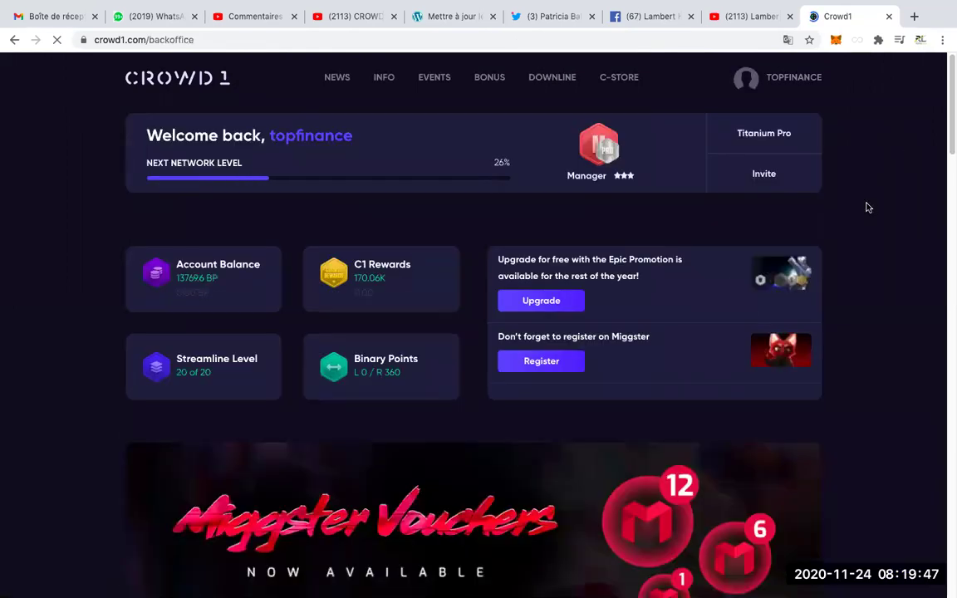
scroll(868, 208, "down", 20)
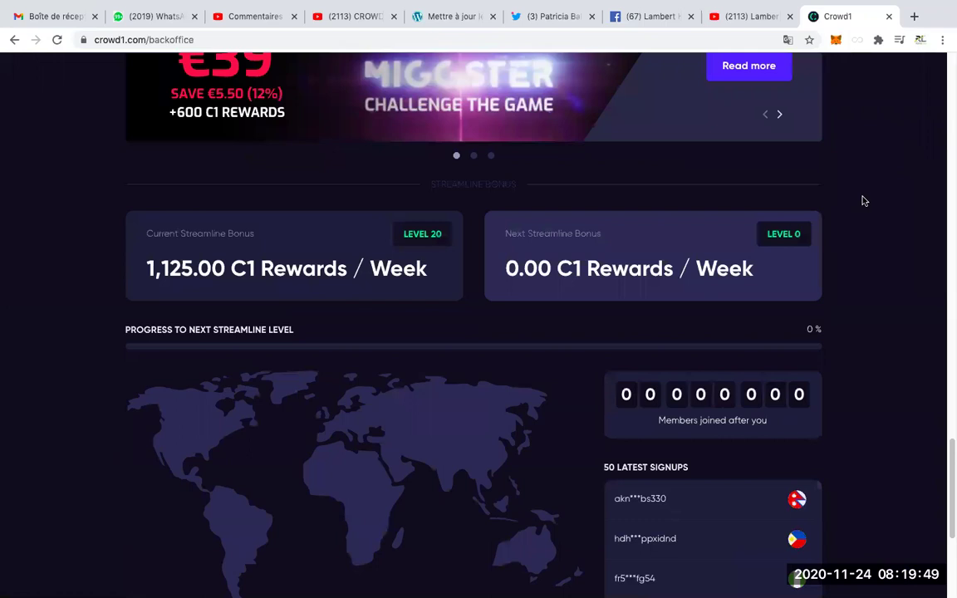
scroll(864, 201, "up", 20)
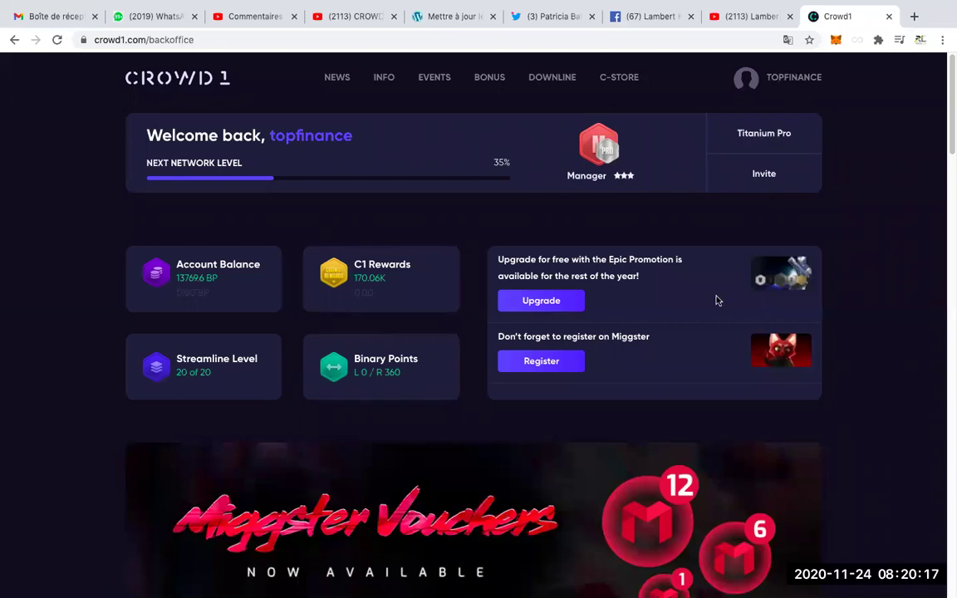
scroll(543, 386, "down", 9)
scroll(543, 359, "up", 10)
Open the C-Store and examine its partner products from Miggster down to Tribute
left_click(620, 80)
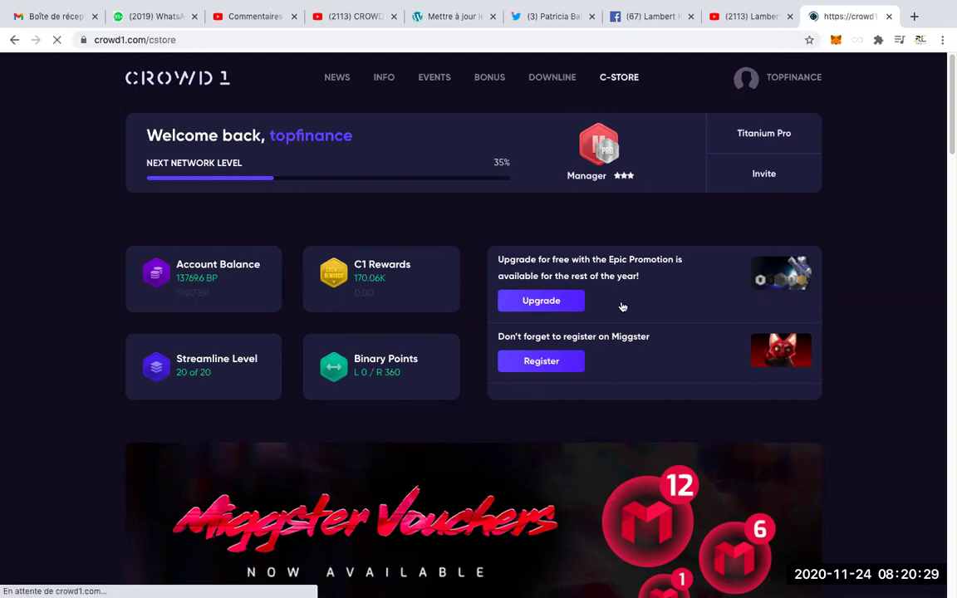
scroll(591, 329, "down", 4)
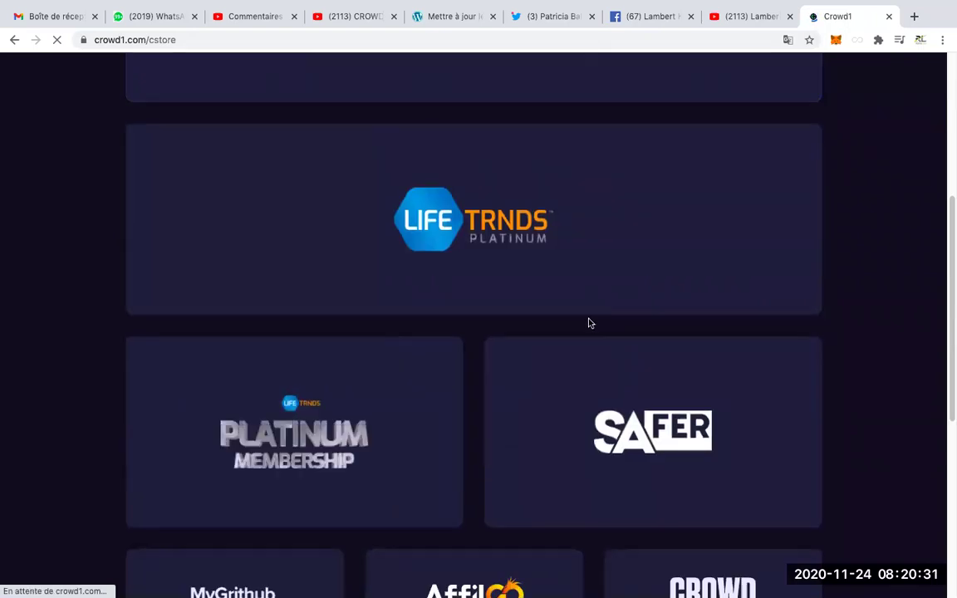
scroll(591, 329, "down", 5)
scroll(590, 324, "up", 10)
scroll(591, 321, "down", 1)
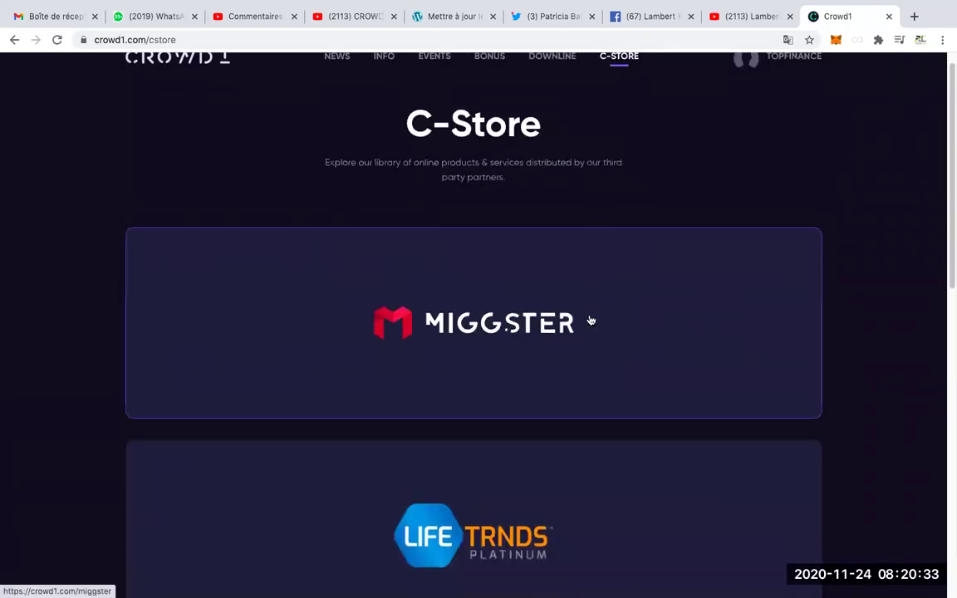
scroll(590, 316, "down", 6)
scroll(584, 299, "up", 8)
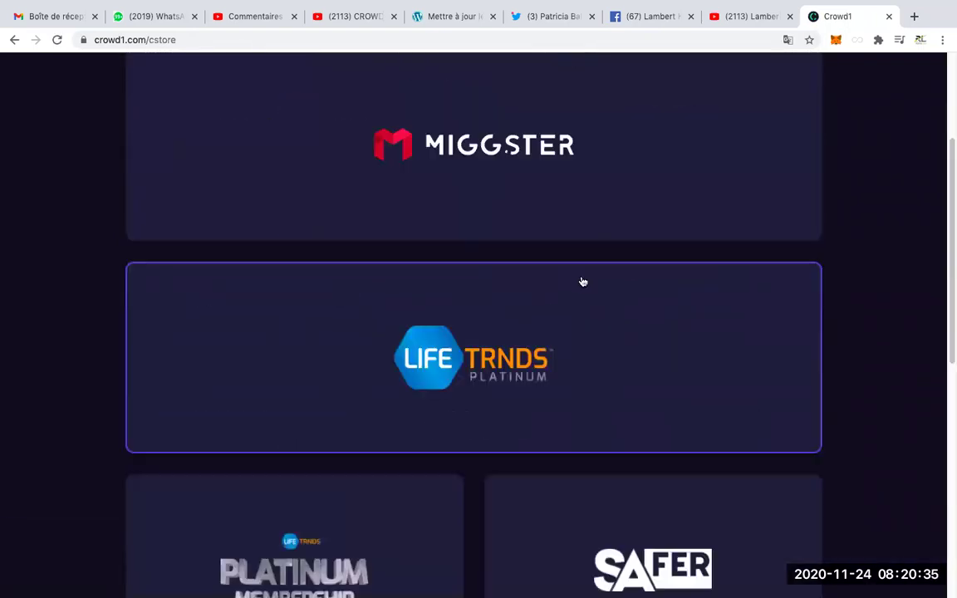
scroll(575, 281, "down", 5)
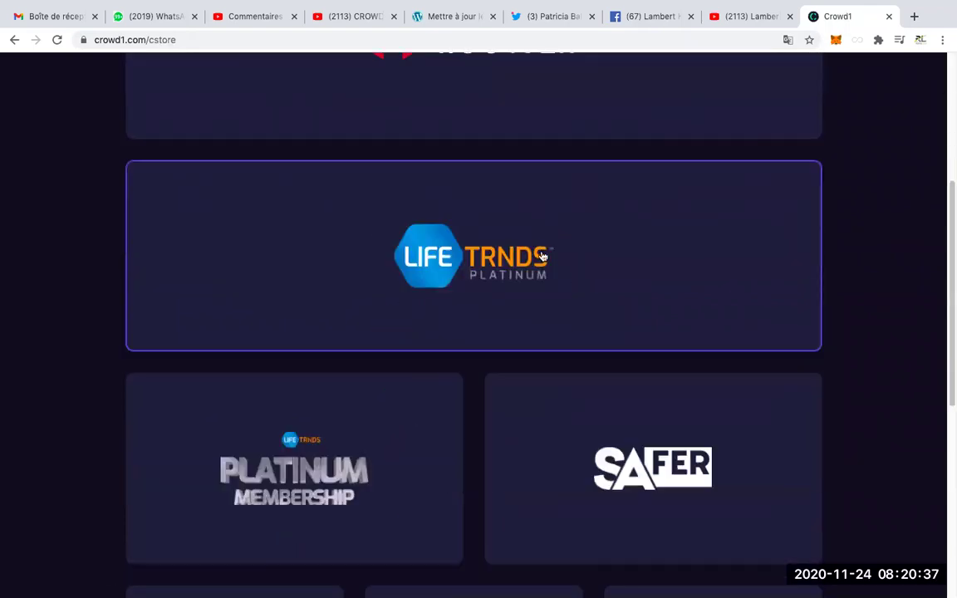
scroll(575, 282, "up", 2)
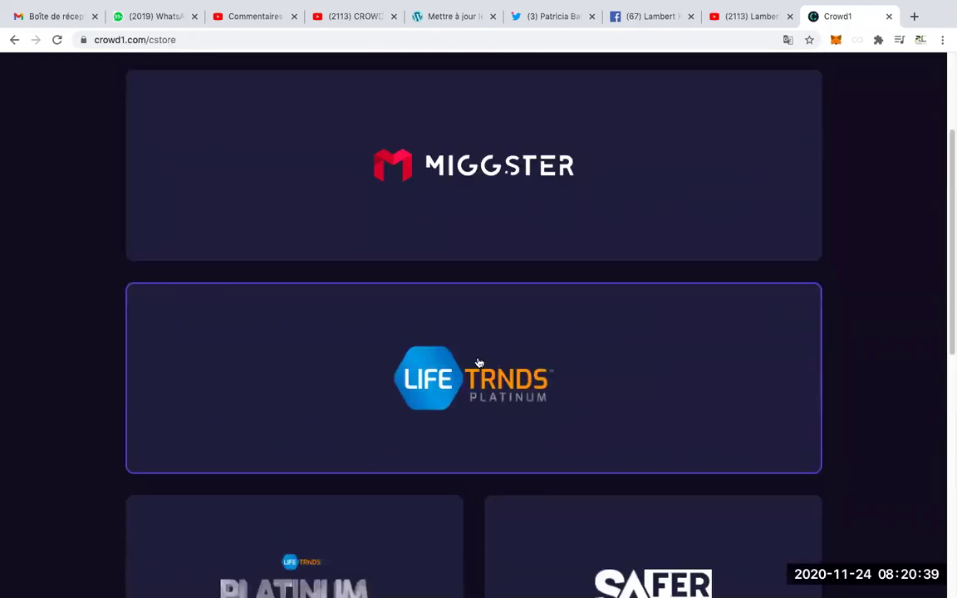
scroll(559, 326, "up", 2)
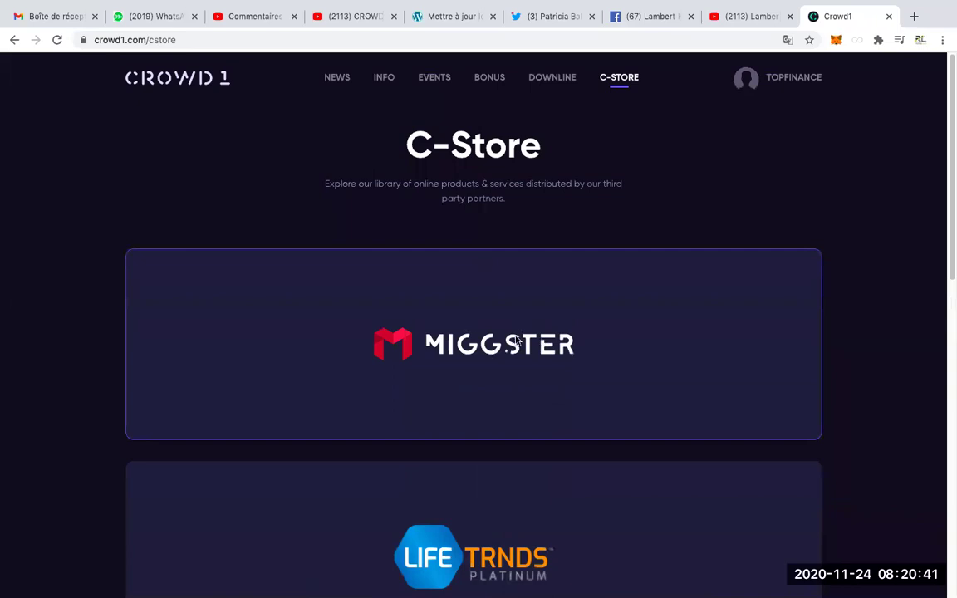
scroll(513, 331, "down", 10)
scroll(505, 307, "up", 7)
scroll(374, 365, "down", 5)
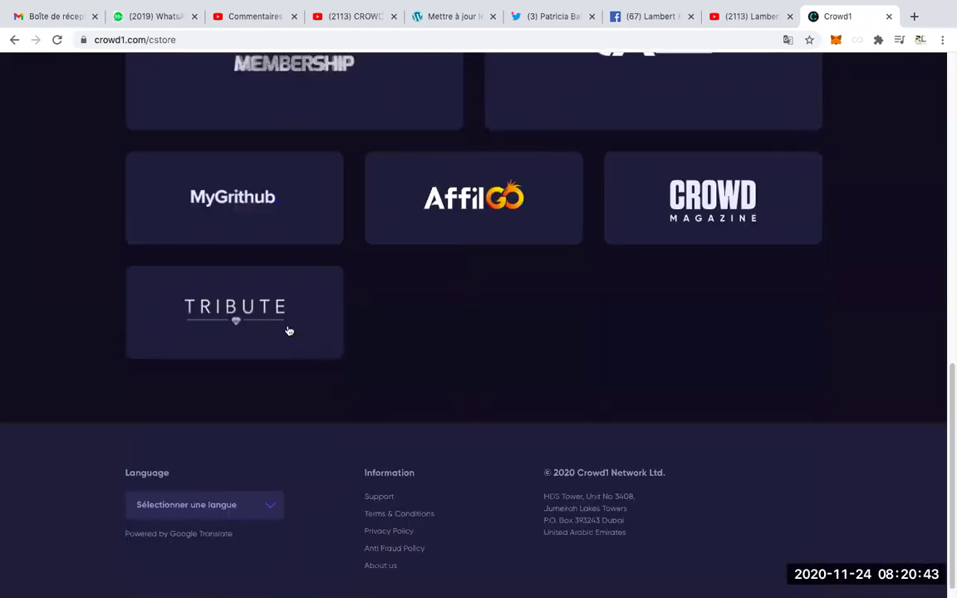